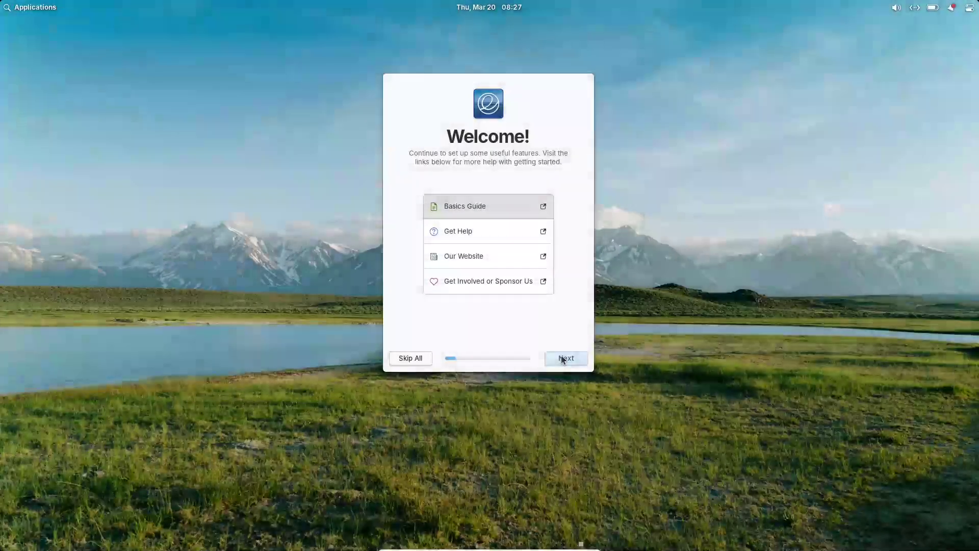
Choose the teal accent colour and, after trying Dark, the light Default style
{"action": "left_click", "coordinate": [562, 359]}
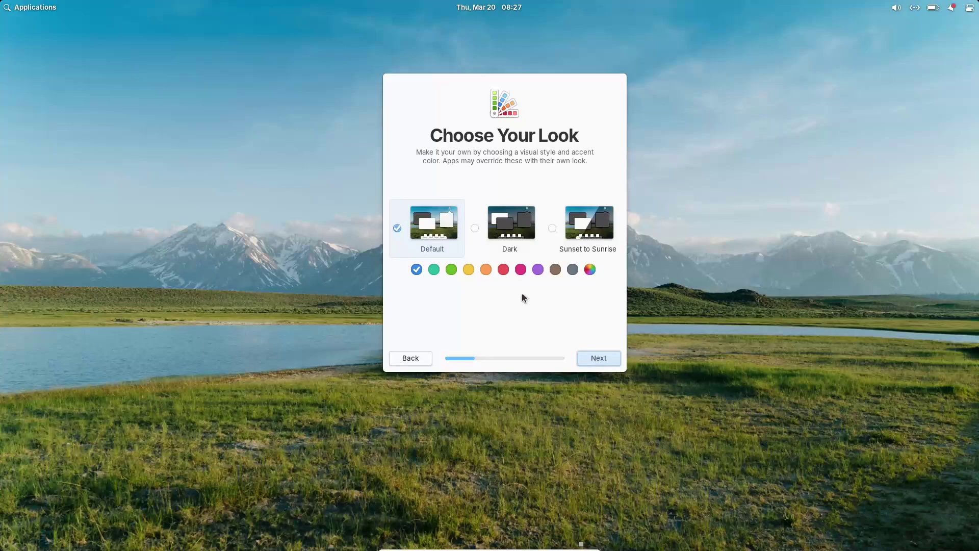
{"action": "left_click", "coordinate": [435, 269]}
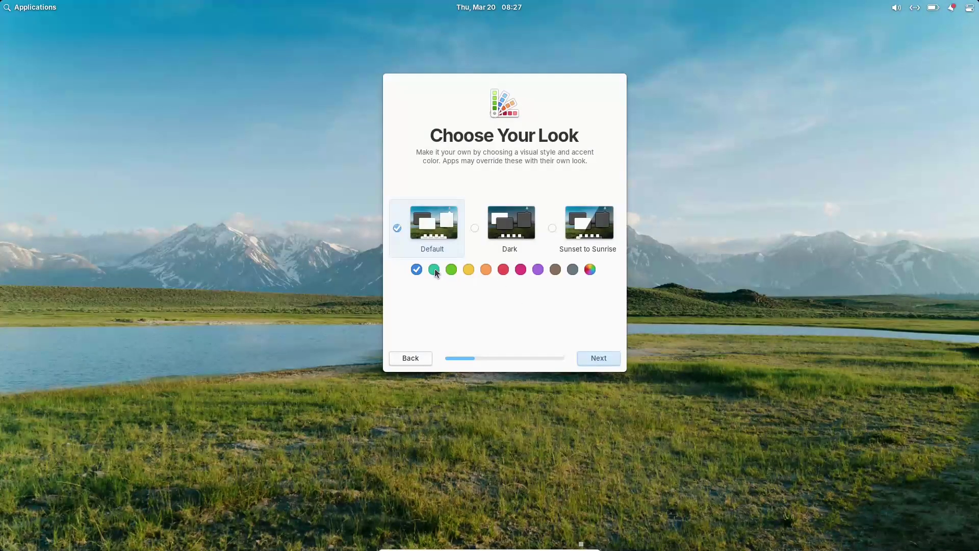
{"action": "left_click", "coordinate": [475, 229]}
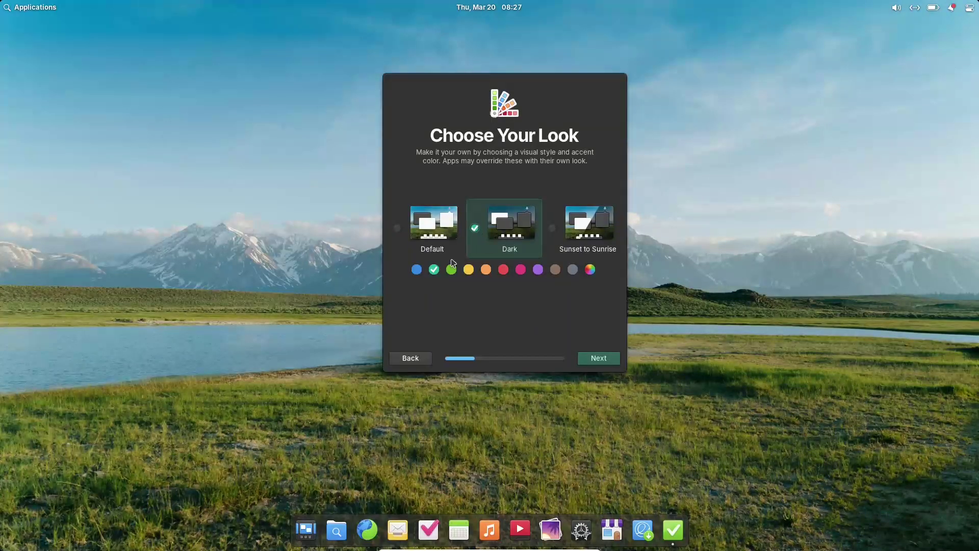
{"action": "left_click", "coordinate": [400, 229]}
Toggle Night Light on and back off, then advance past Housekeeping, online accounts and app suggestions
{"action": "left_click", "coordinate": [595, 359]}
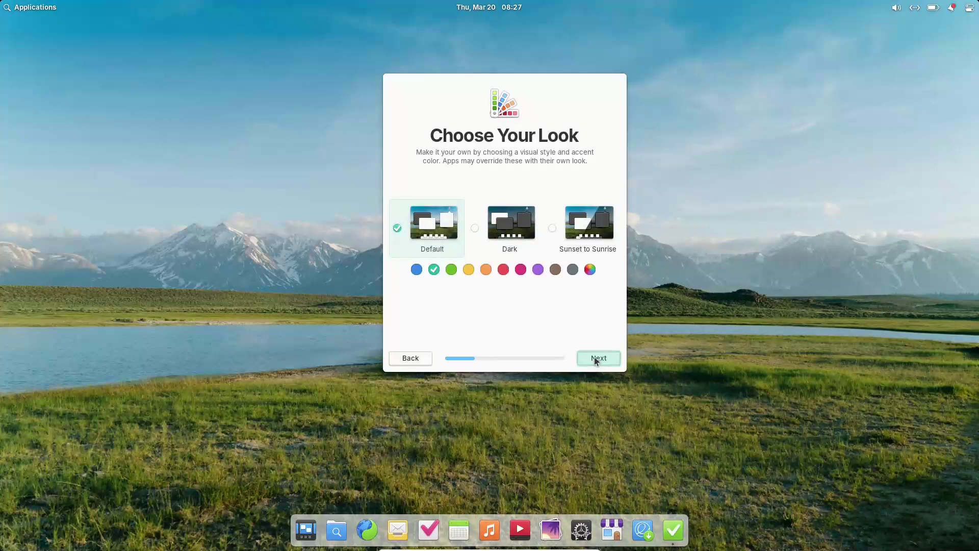
{"action": "left_click", "coordinate": [530, 218]}
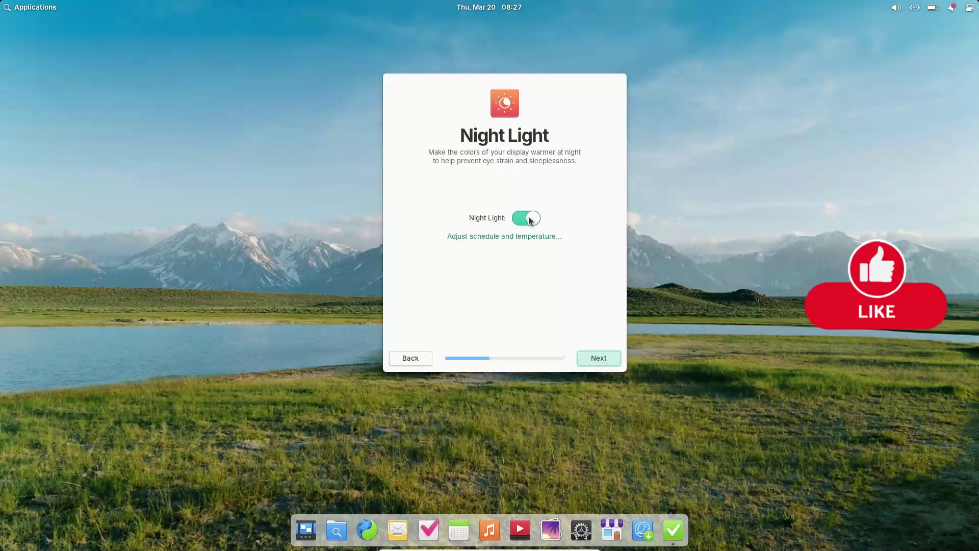
{"action": "left_click", "coordinate": [530, 218]}
{"action": "left_click", "coordinate": [608, 356]}
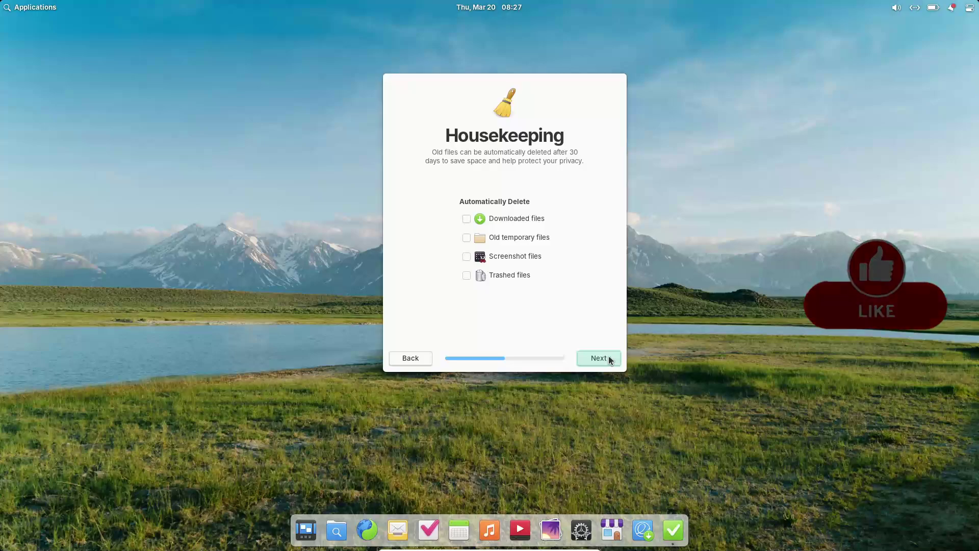
{"action": "left_click", "coordinate": [608, 356]}
{"action": "left_click", "coordinate": [608, 356]}
{"action": "left_click", "coordinate": [608, 356]}
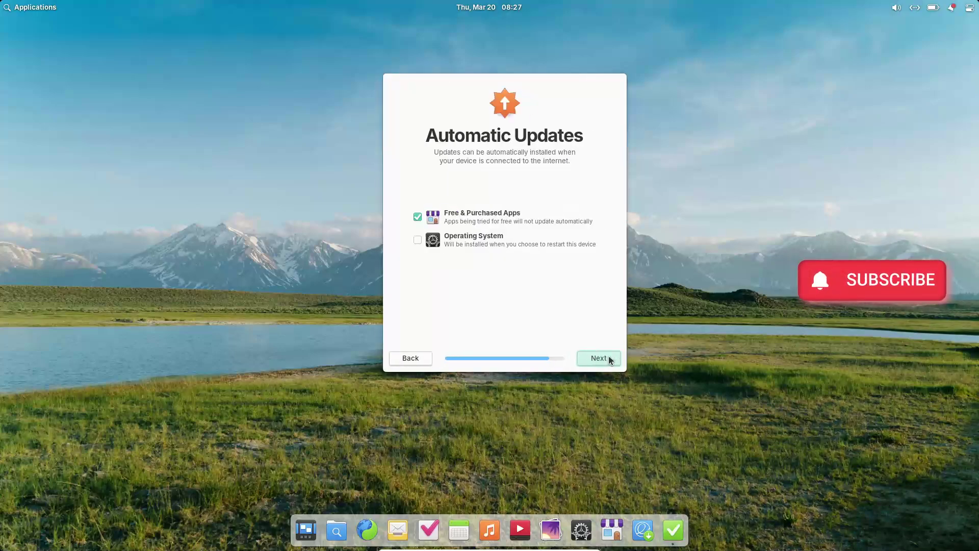
Set the Automatic Updates options for the operating system and apps, and finish that step
{"action": "left_click", "coordinate": [459, 238]}
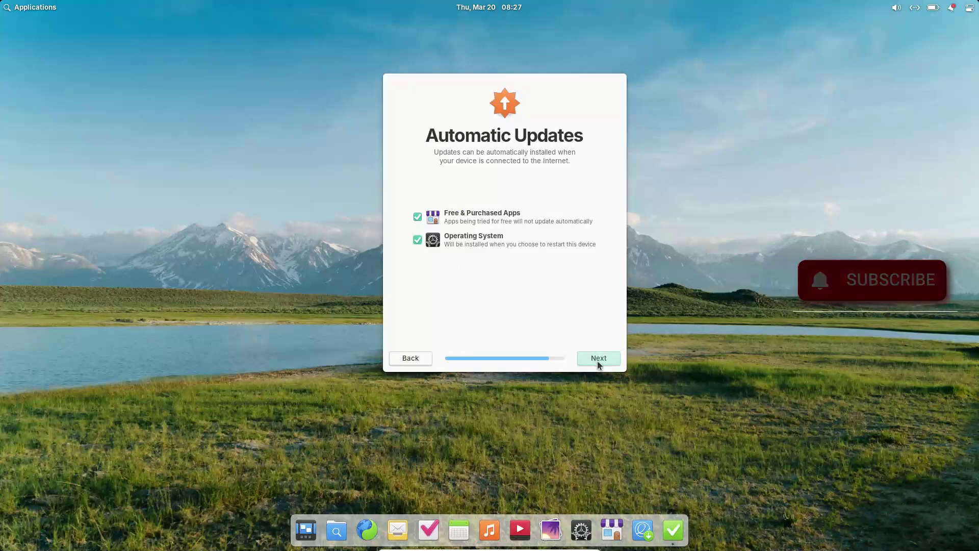
{"action": "left_click", "coordinate": [472, 239]}
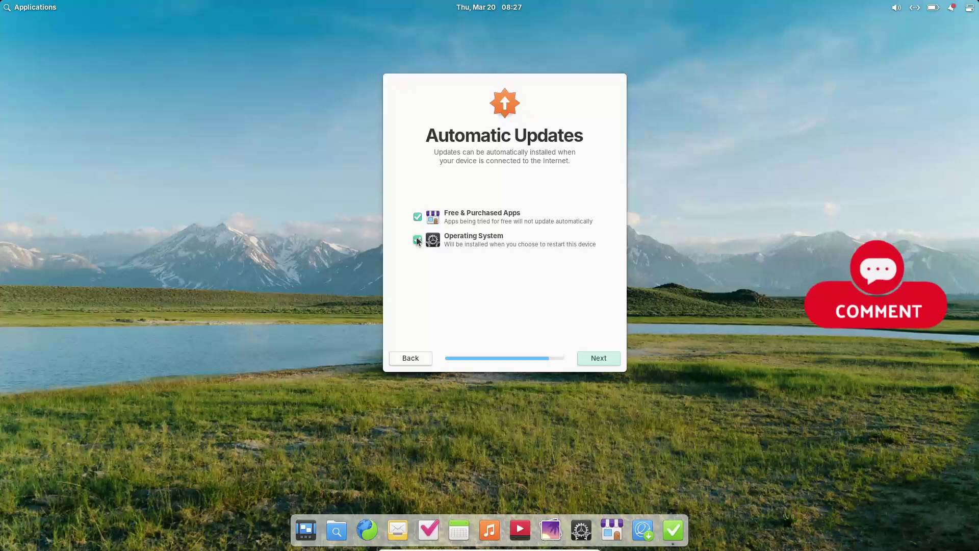
{"action": "left_click", "coordinate": [472, 217]}
{"action": "left_click", "coordinate": [601, 358]}
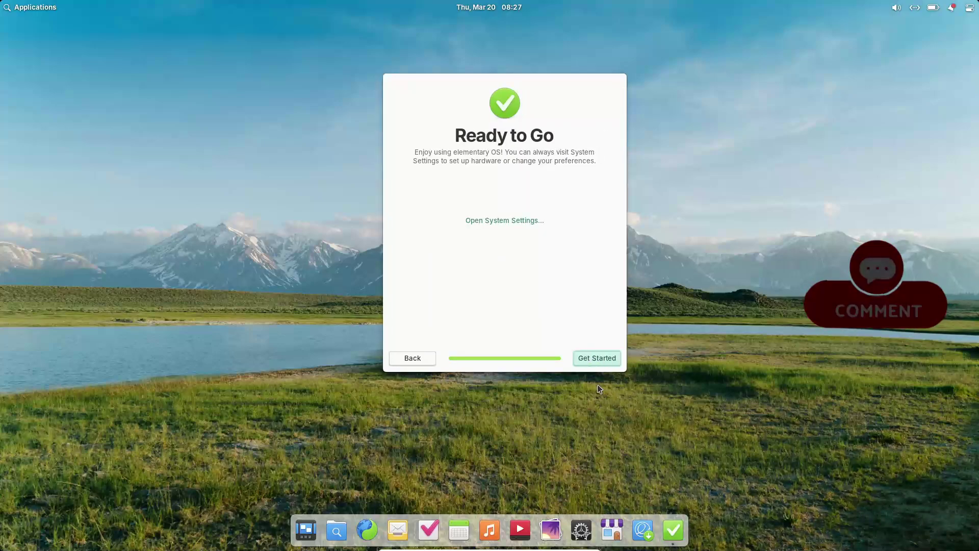
Close Initial Setup and open System Settings maximized from the dock
{"action": "left_click", "coordinate": [597, 362]}
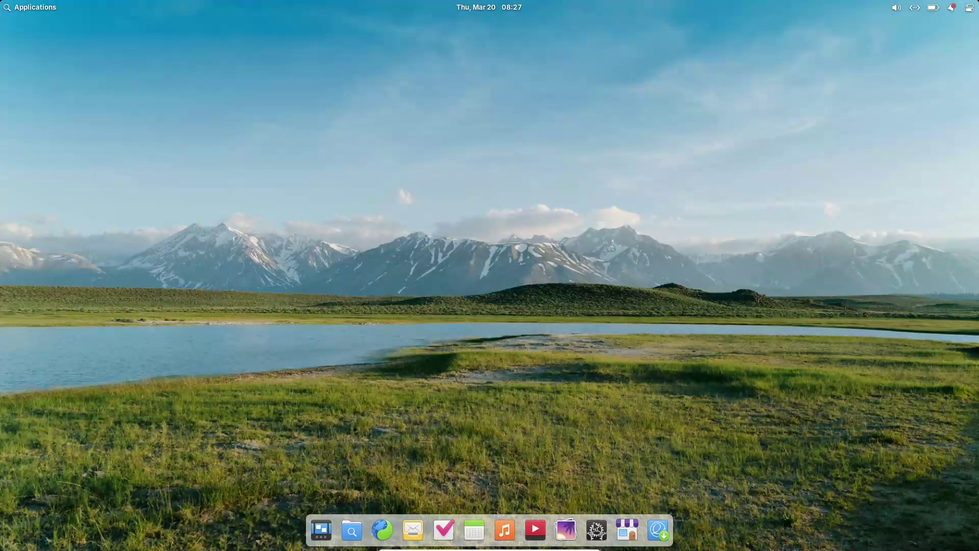
{"action": "left_click", "coordinate": [596, 529]}
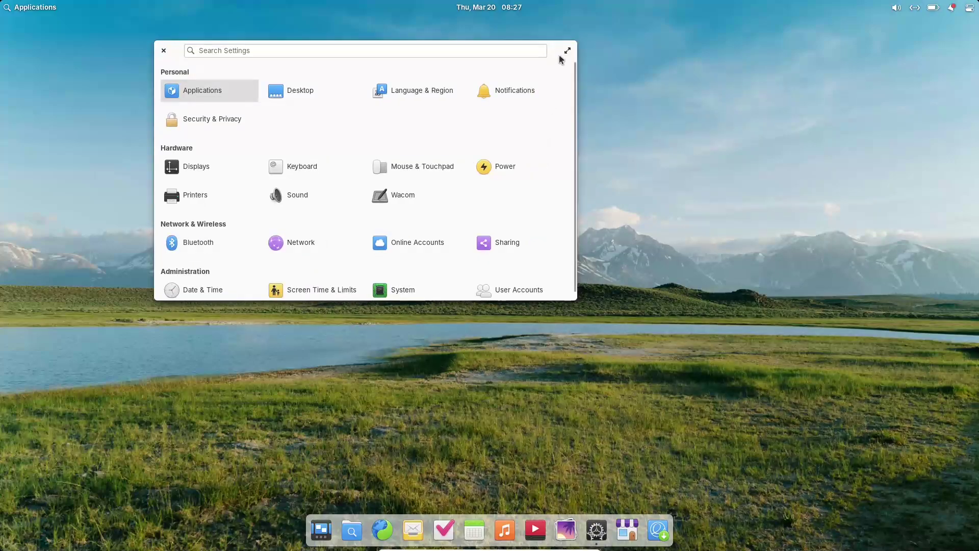
{"action": "left_click", "coordinate": [567, 50]}
View System's Hardware, Firmware and Drivers pages and install the open-vm-tools-desktop driver
{"action": "left_click", "coordinate": [527, 264]}
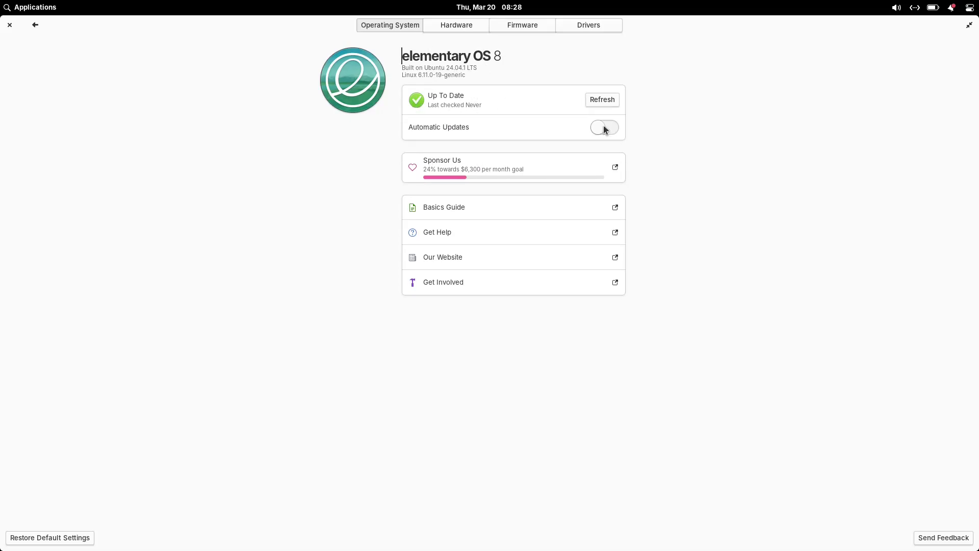
{"action": "left_click", "coordinate": [457, 28]}
{"action": "left_click", "coordinate": [522, 27]}
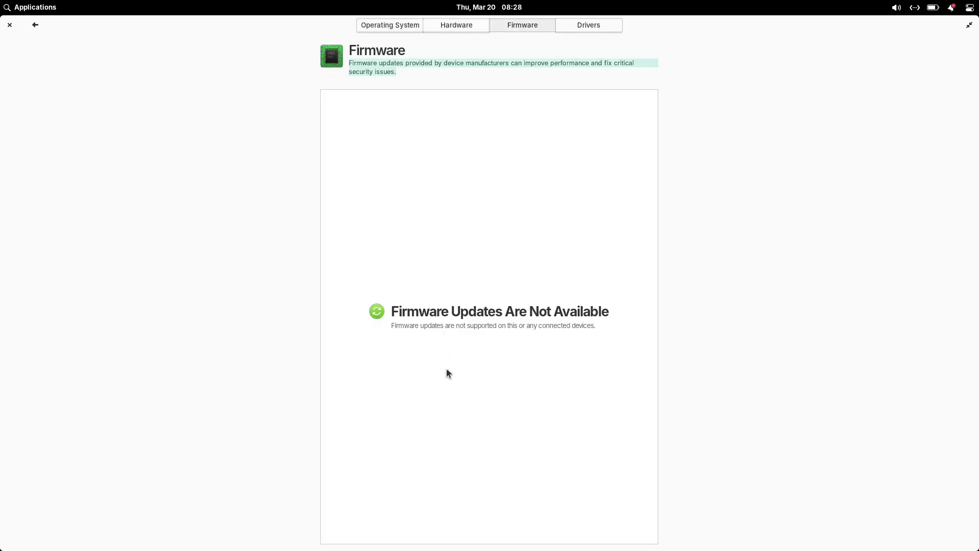
{"action": "left_click", "coordinate": [587, 28]}
{"action": "left_click", "coordinate": [647, 117]}
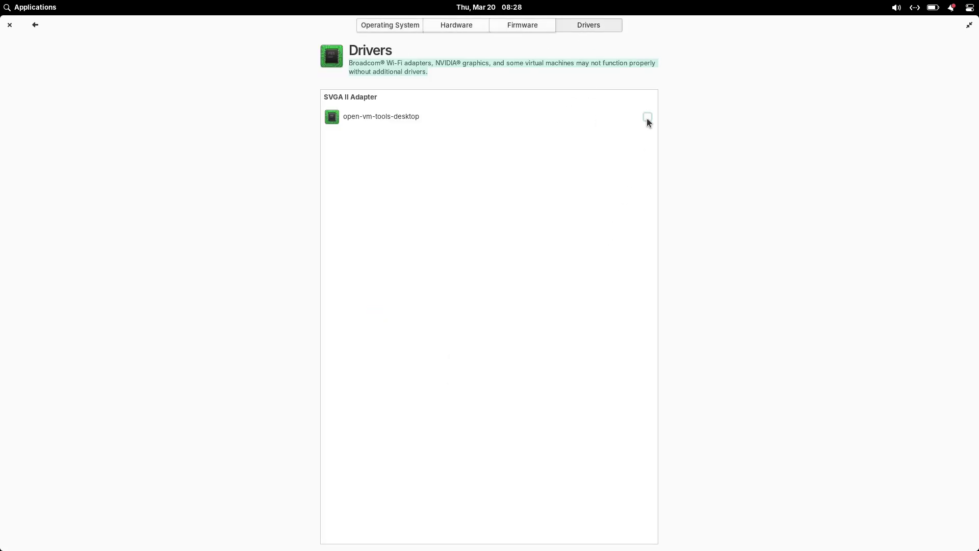
Restore Settings to normal size, check quick settings and notifications, open Driver Available, and close Settings
{"action": "left_click", "coordinate": [970, 26]}
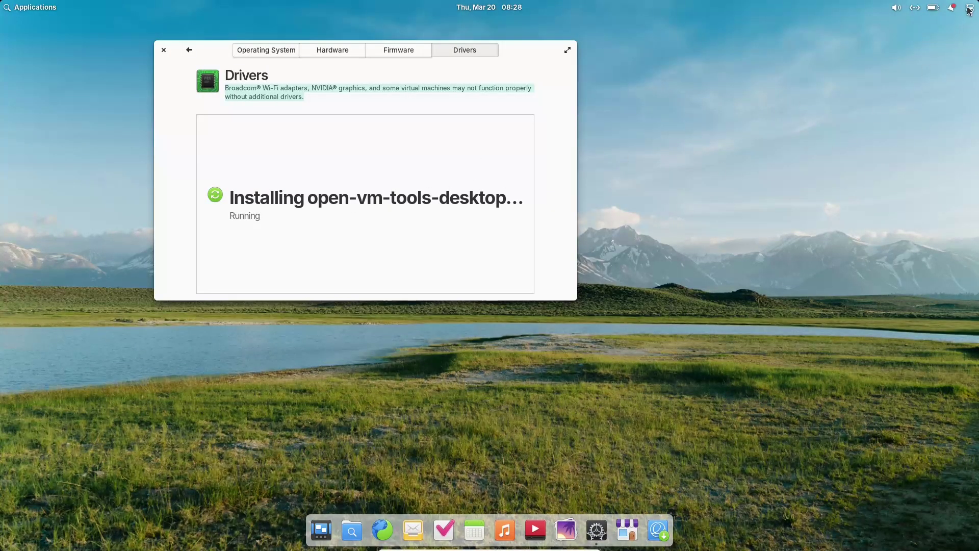
{"action": "left_click", "coordinate": [970, 9]}
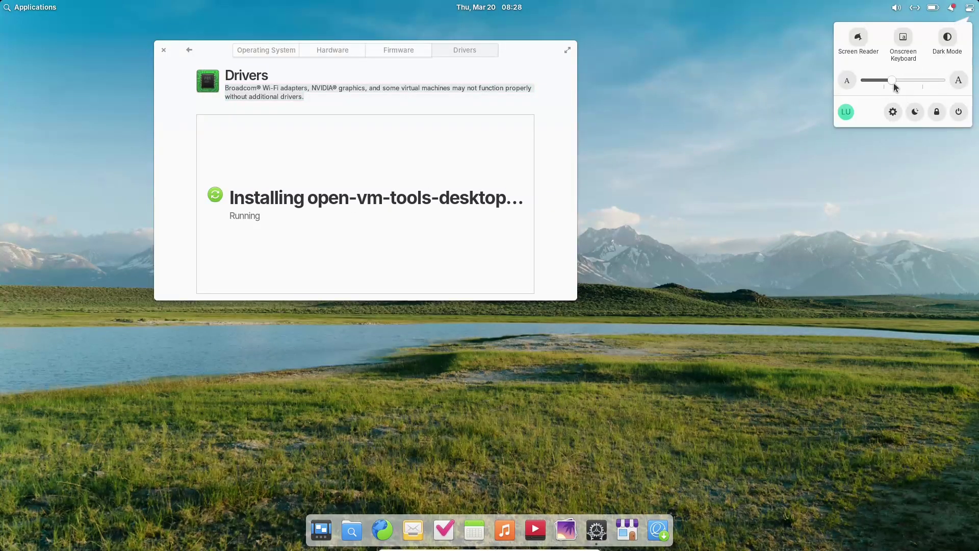
{"action": "left_click", "coordinate": [951, 8]}
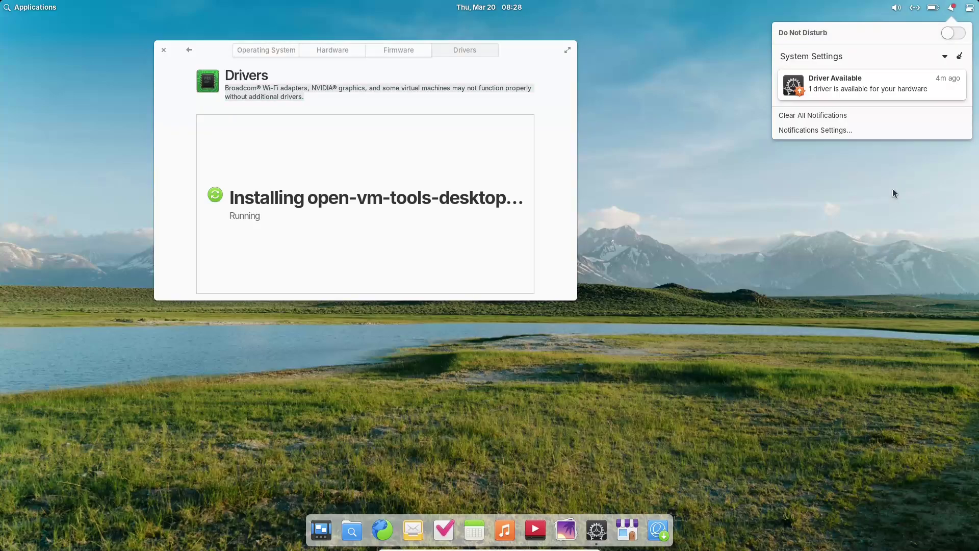
{"action": "left_click", "coordinate": [911, 91]}
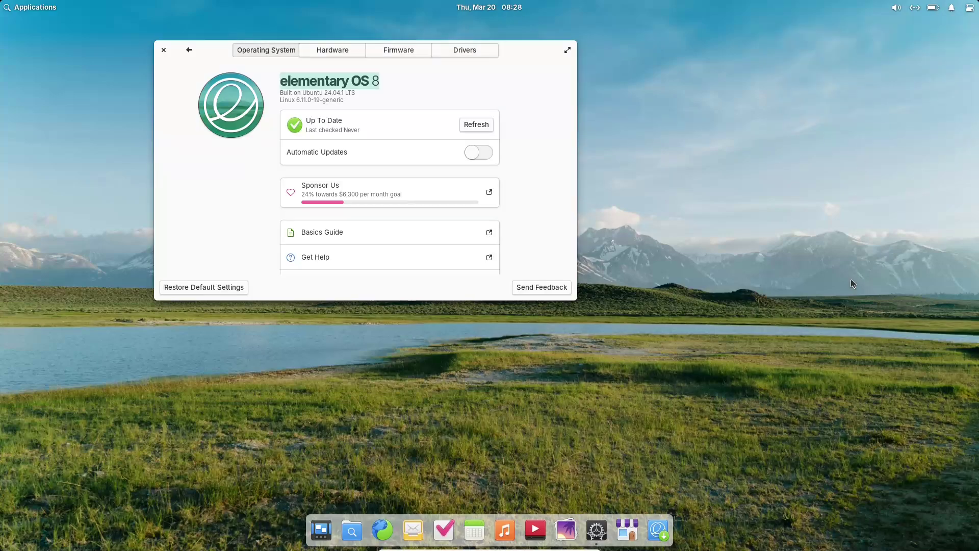
{"action": "left_click", "coordinate": [164, 50]}
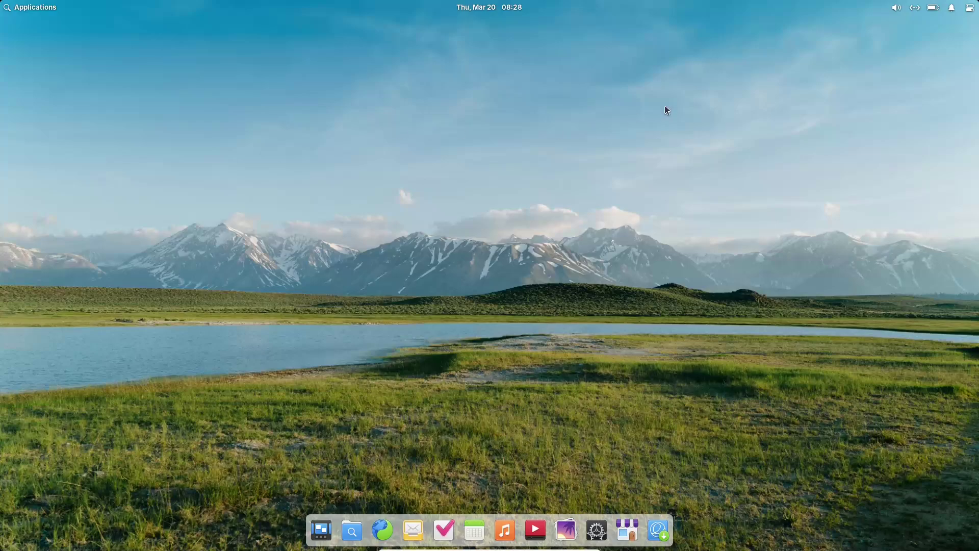
Check the sound and network controls, dismiss the Restart required notice, and open wallpaper settings from the desktop
{"action": "left_click", "coordinate": [897, 9]}
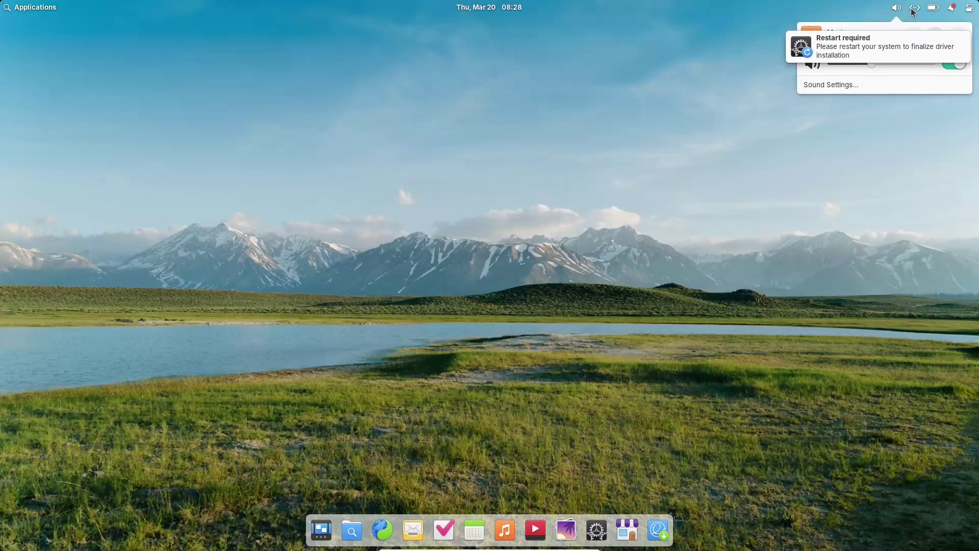
{"action": "left_click", "coordinate": [914, 10]}
{"action": "left_click", "coordinate": [788, 33]}
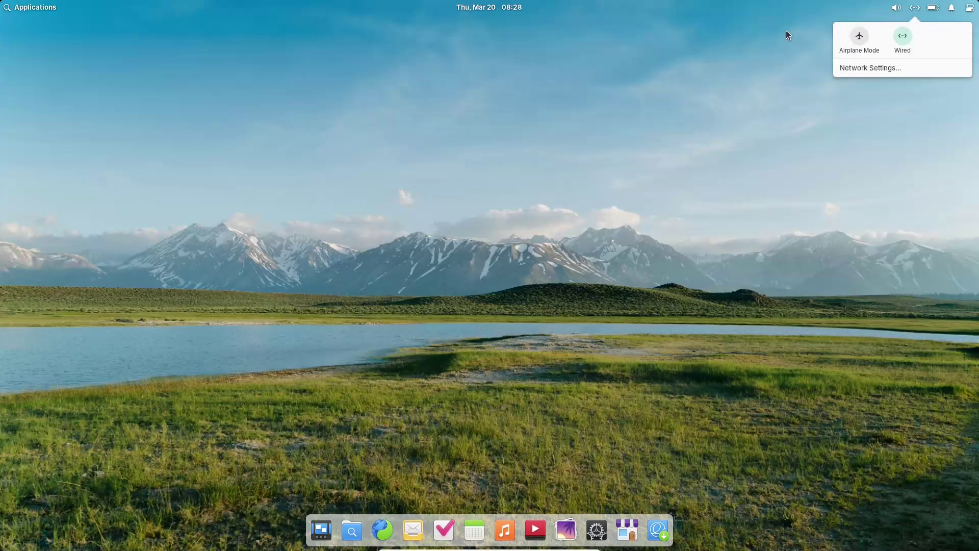
{"action": "left_click", "coordinate": [413, 209]}
{"action": "right_click", "coordinate": [269, 177]}
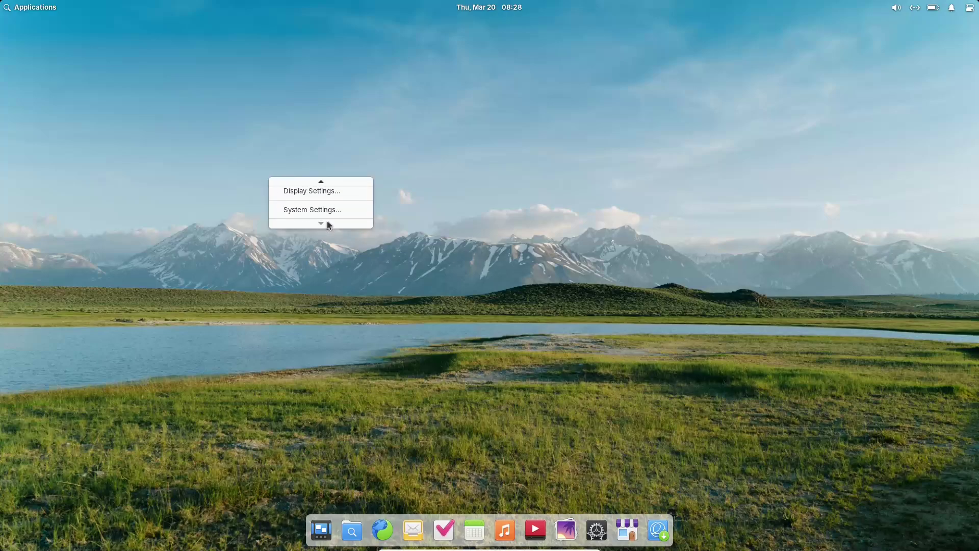
{"action": "left_click", "coordinate": [324, 190]}
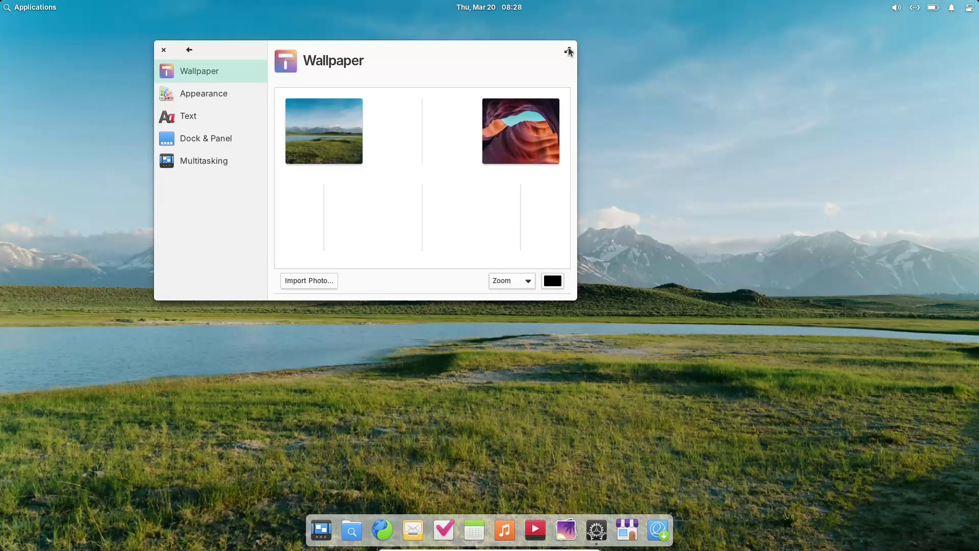
Maximize the Desktop settings and apply the yellow-leaves wallpaper
{"action": "left_click", "coordinate": [569, 51]}
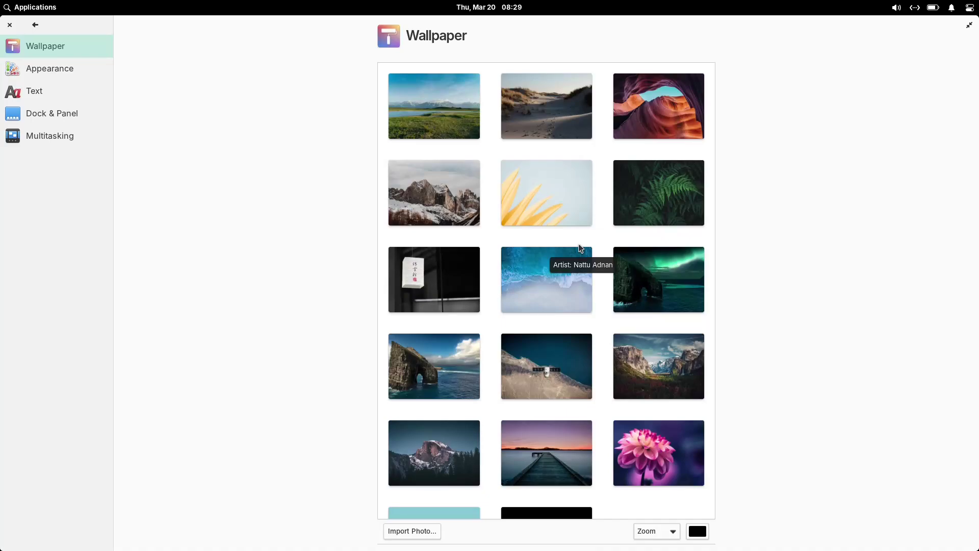
{"action": "scroll", "coordinate": [700, 371], "scroll_direction": "down", "scroll_amount": 3}
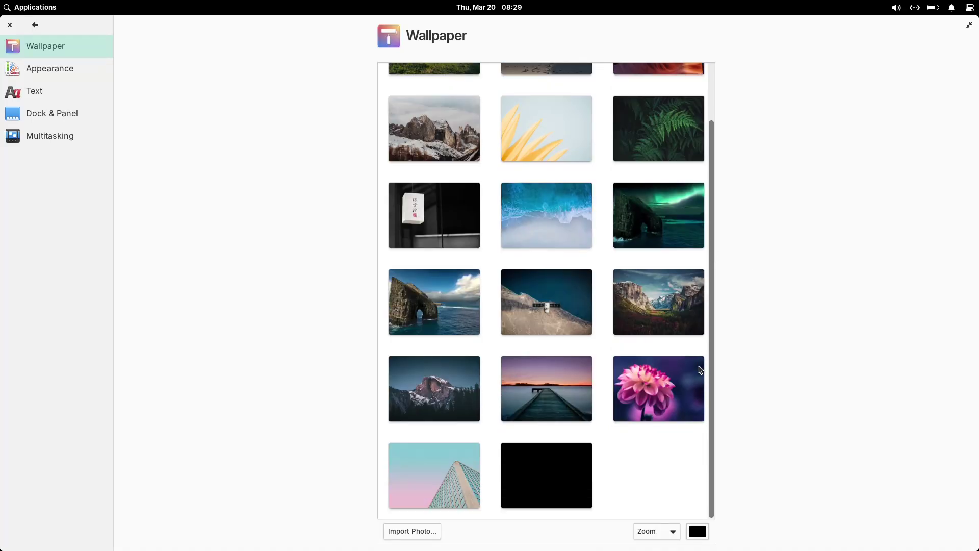
{"action": "scroll", "coordinate": [699, 367], "scroll_direction": "up", "scroll_amount": 3}
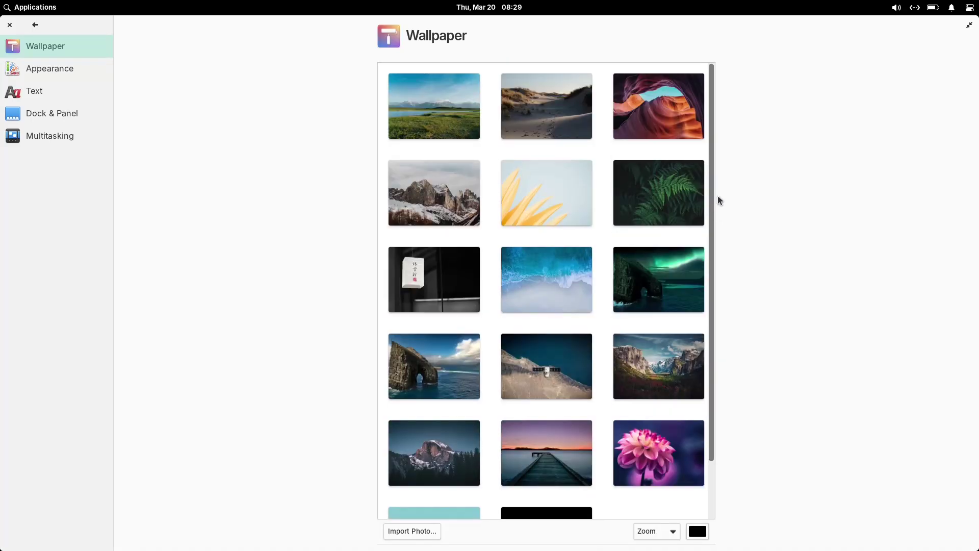
{"action": "left_click", "coordinate": [549, 179]}
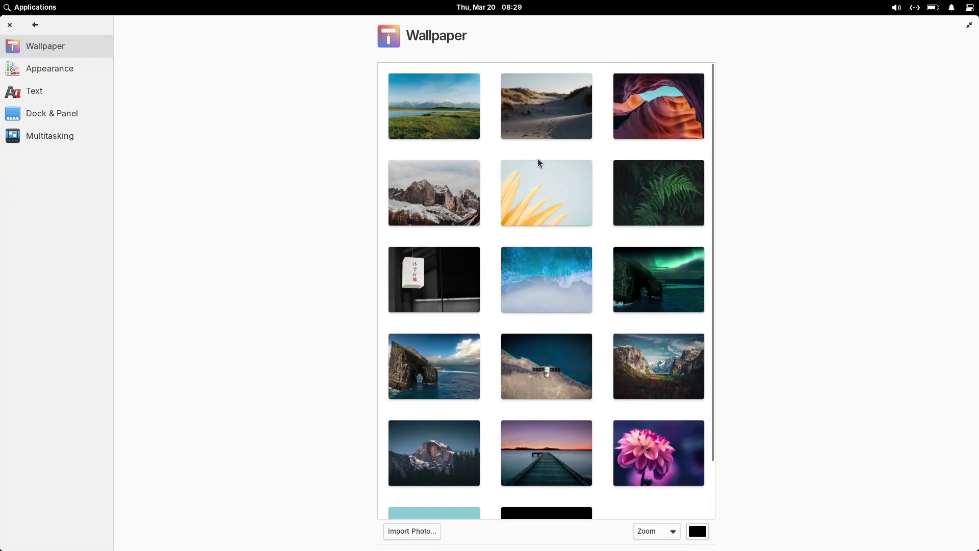
View the Appearance, Text, Dock & Panel and Multitasking pages, then return to the overview
{"action": "left_click", "coordinate": [75, 70]}
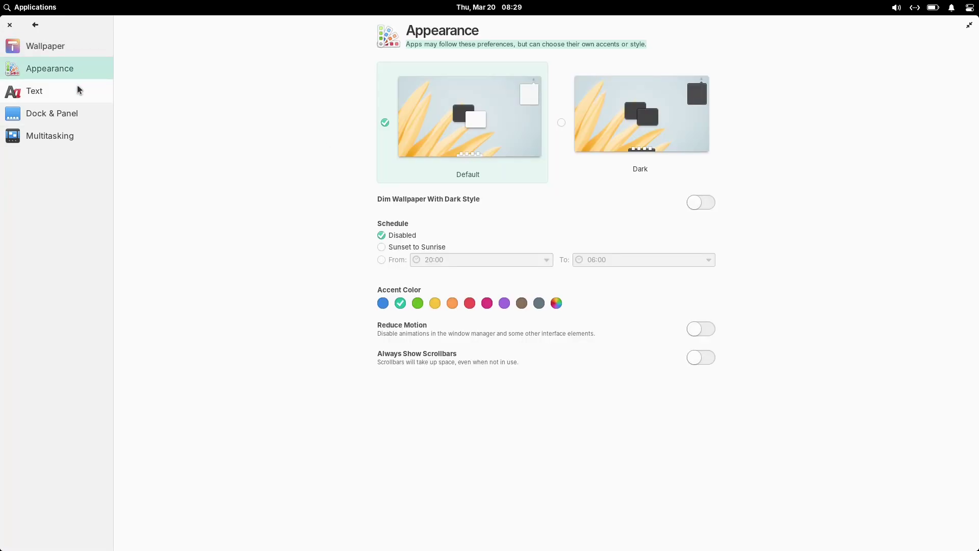
{"action": "left_click", "coordinate": [79, 90]}
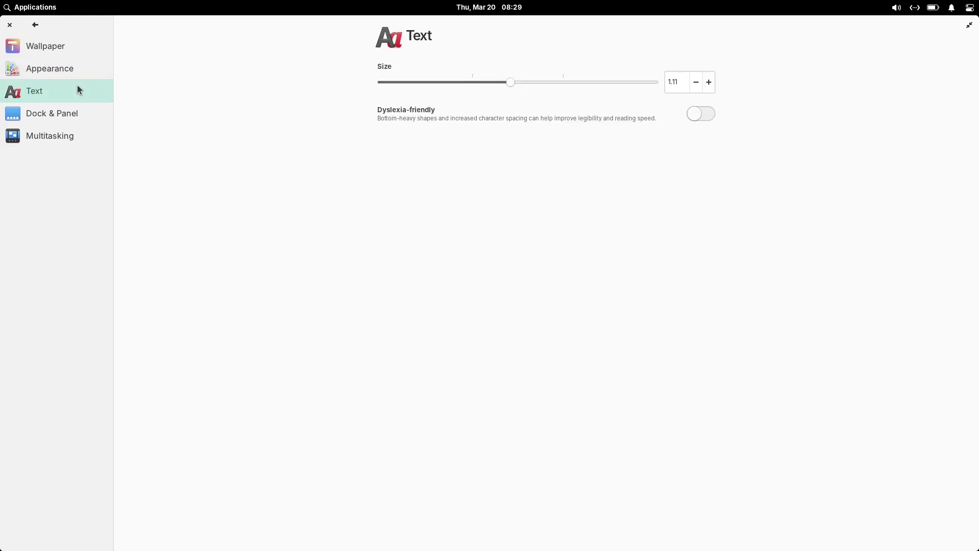
{"action": "left_click", "coordinate": [80, 111]}
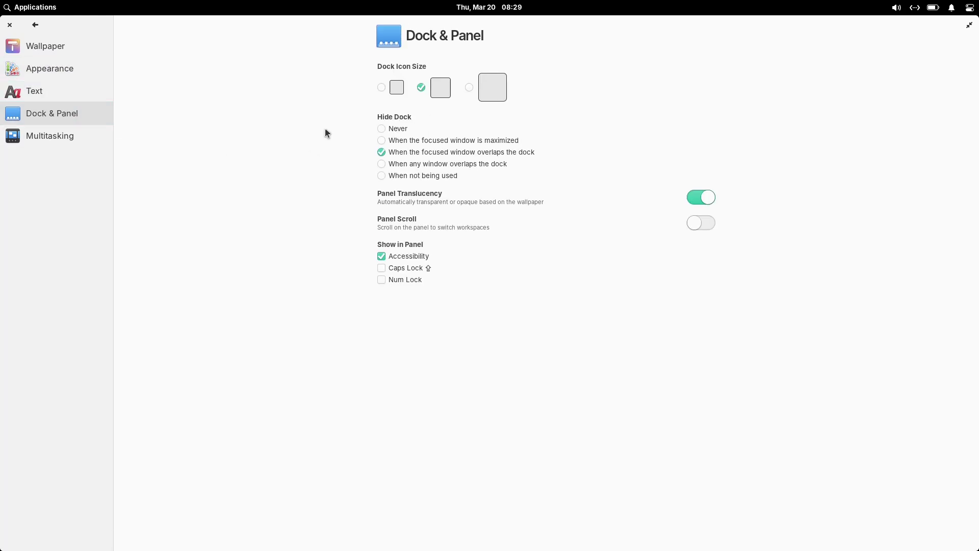
{"action": "left_click", "coordinate": [89, 141]}
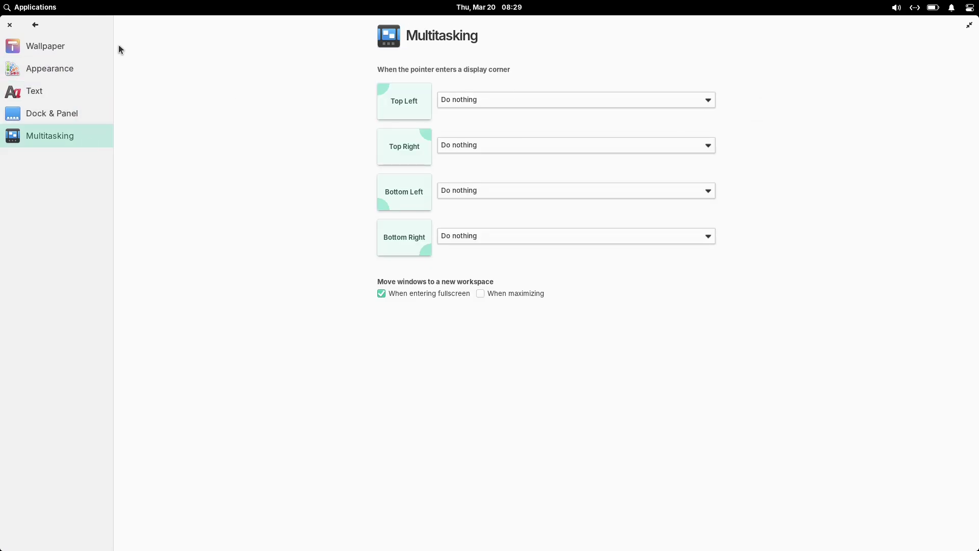
{"action": "left_click", "coordinate": [37, 27]}
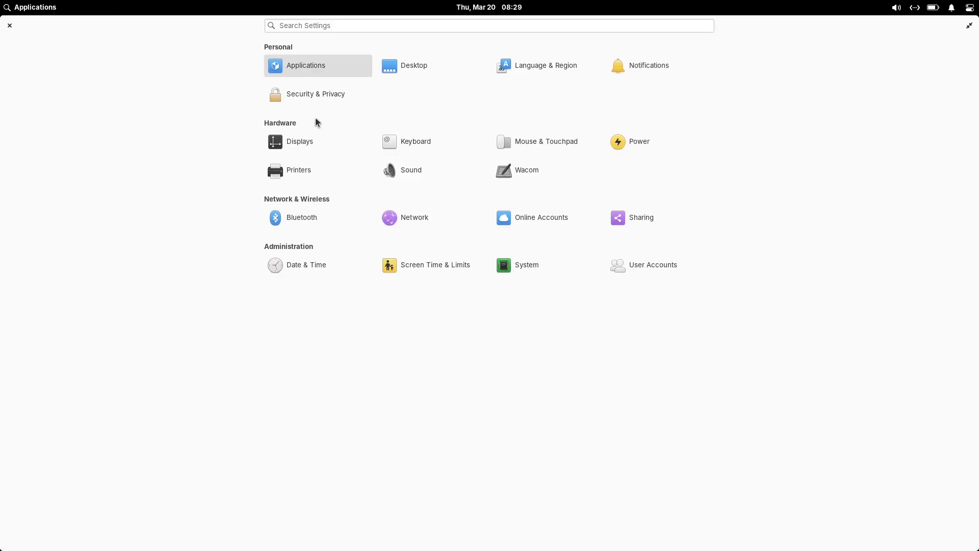
Look through the Desktop, Language & Region and Notifications settings, returning to the overview each time
{"action": "left_click", "coordinate": [411, 66]}
{"action": "left_click", "coordinate": [35, 25]}
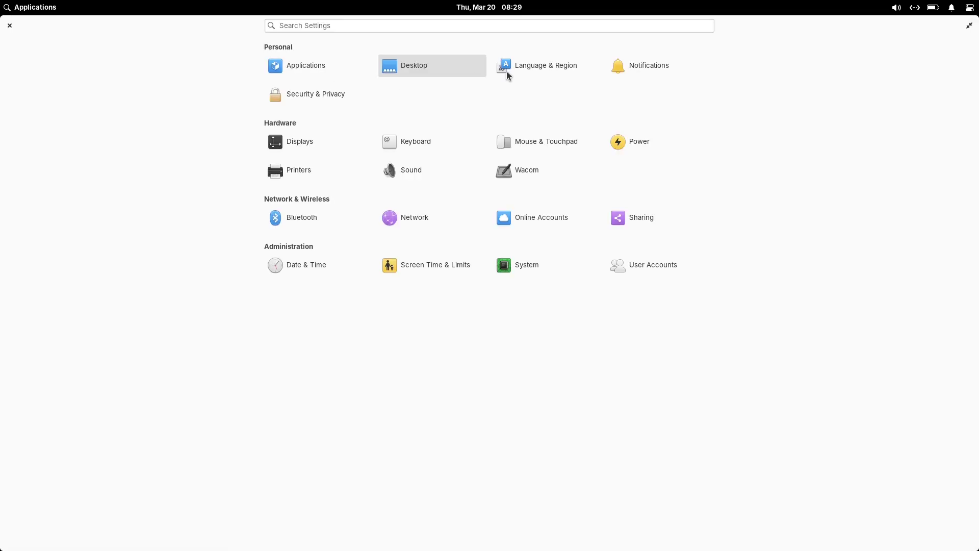
{"action": "left_click", "coordinate": [545, 68]}
{"action": "left_click", "coordinate": [32, 26]}
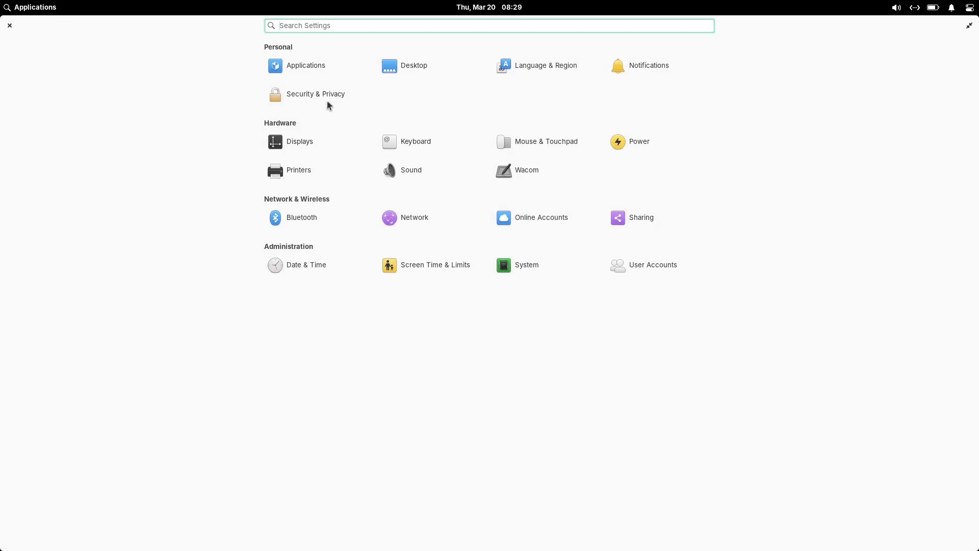
{"action": "left_click", "coordinate": [660, 65]}
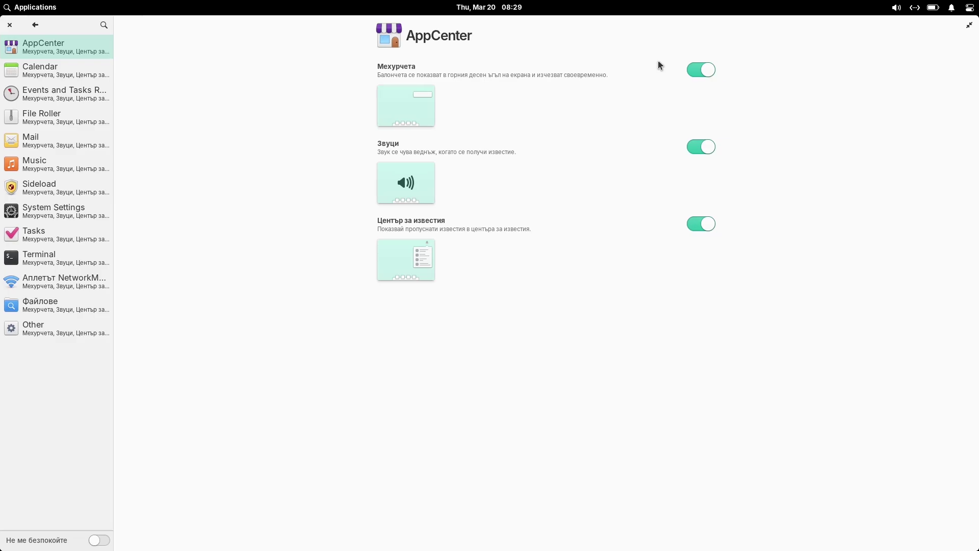
{"action": "left_click", "coordinate": [34, 26]}
Browse Mouse & Touchpad's Pointing, Gestures, mouse and touchpad pages, then Screen Time & Limits, and close Settings
{"action": "left_click", "coordinate": [545, 146]}
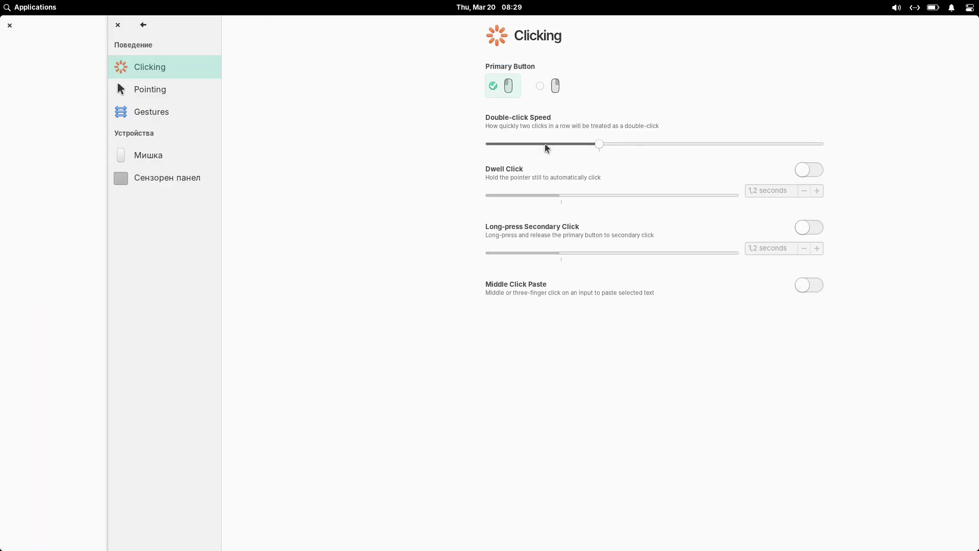
{"action": "left_click", "coordinate": [77, 87]}
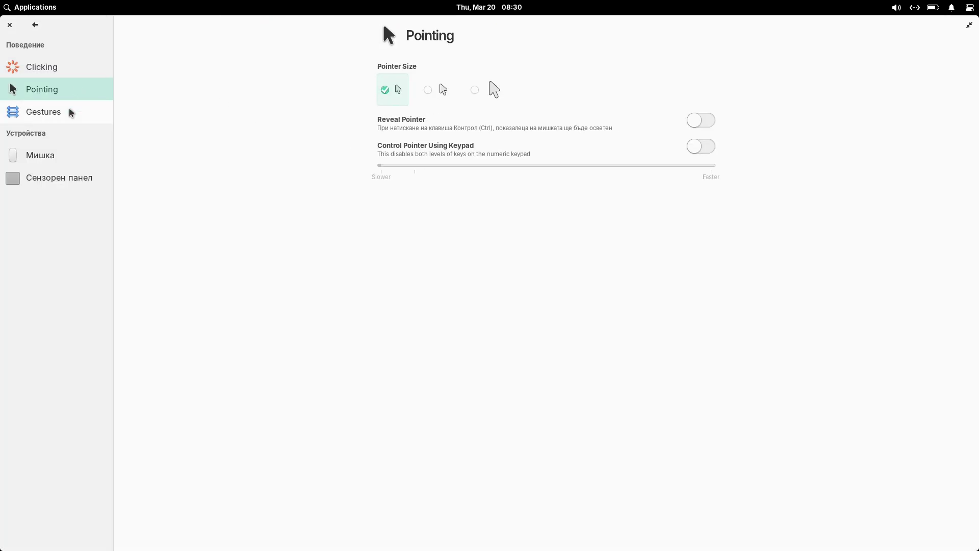
{"action": "left_click", "coordinate": [69, 110]}
{"action": "left_click", "coordinate": [75, 154]}
{"action": "left_click", "coordinate": [80, 175]}
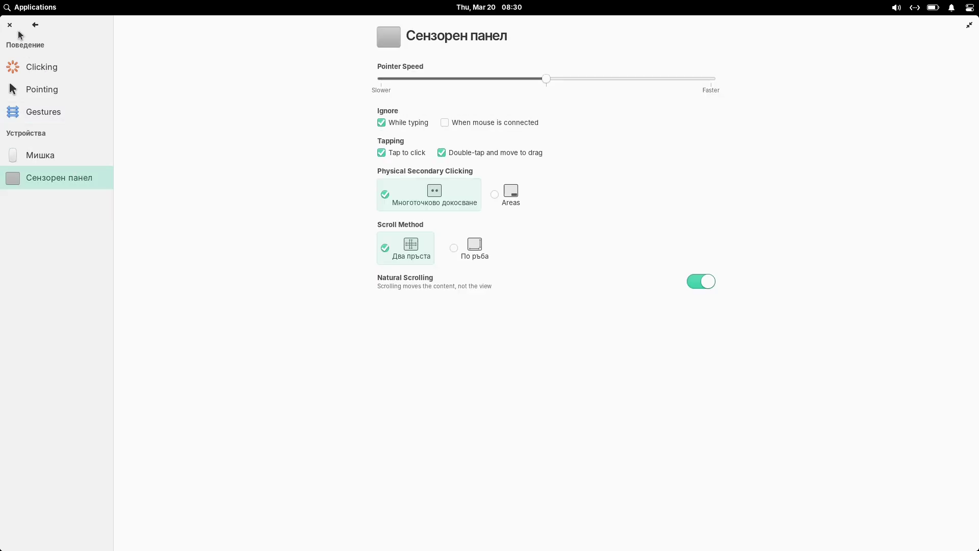
{"action": "left_click", "coordinate": [35, 26]}
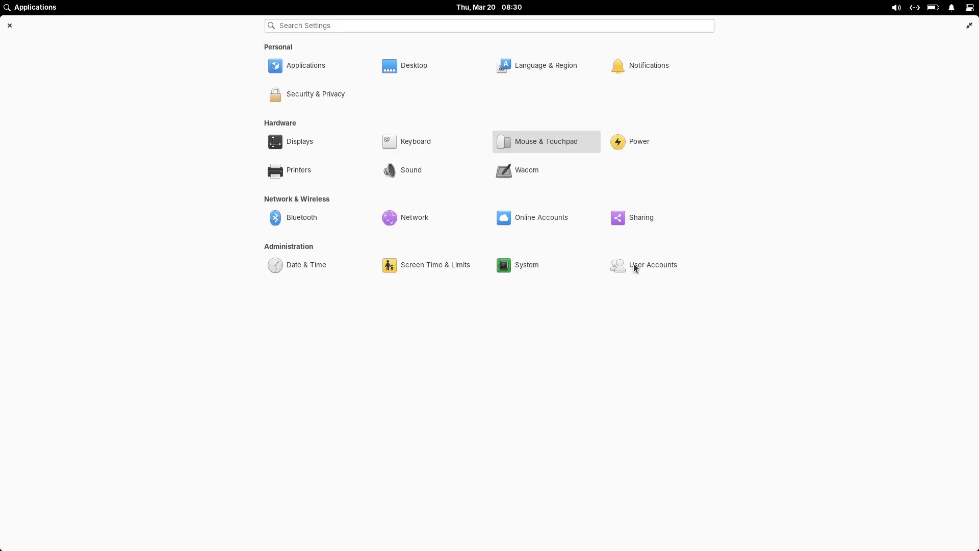
{"action": "left_click", "coordinate": [468, 265]}
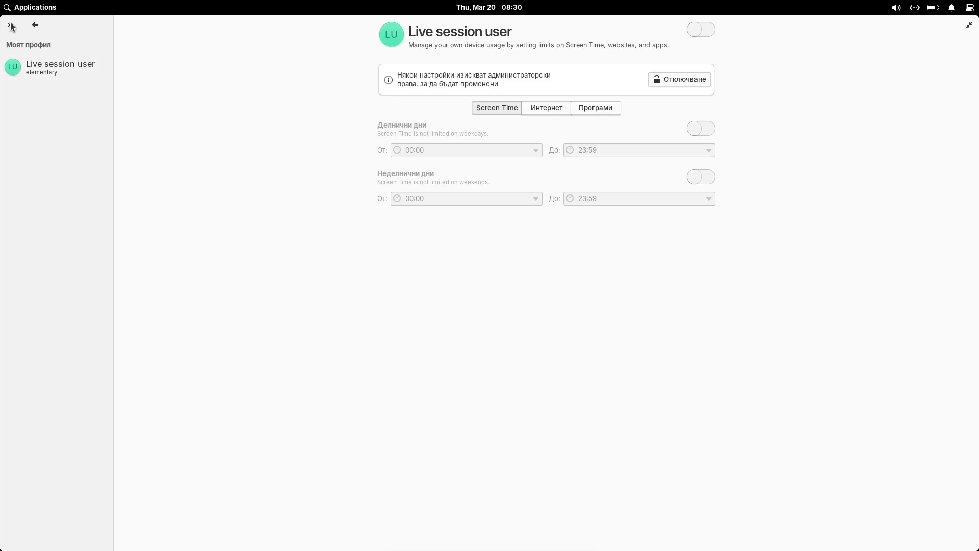
{"action": "left_click", "coordinate": [10, 25]}
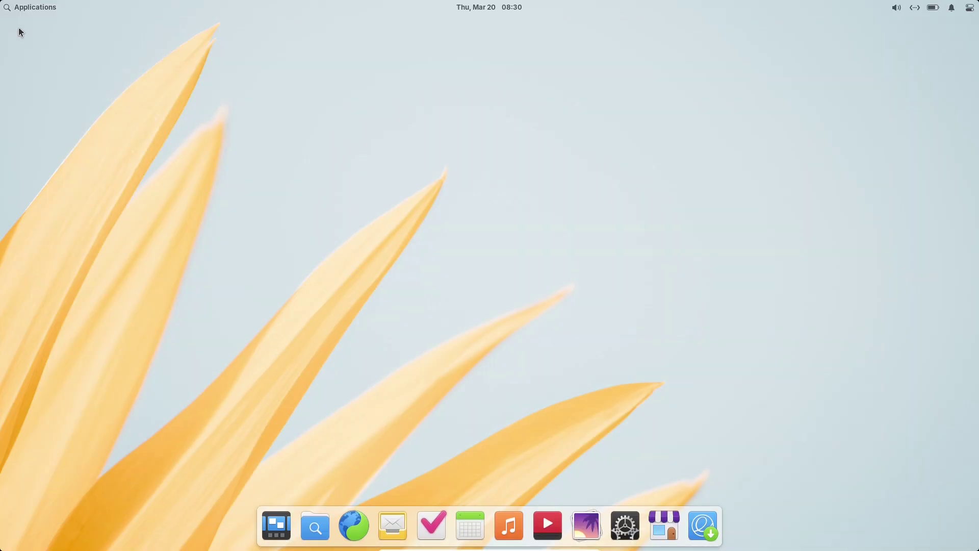
Launch Terminal from Applications, switch it to the light style, and maximize it
{"action": "left_click", "coordinate": [287, 524]}
{"action": "left_click", "coordinate": [431, 249]}
{"action": "left_click", "coordinate": [46, 10]}
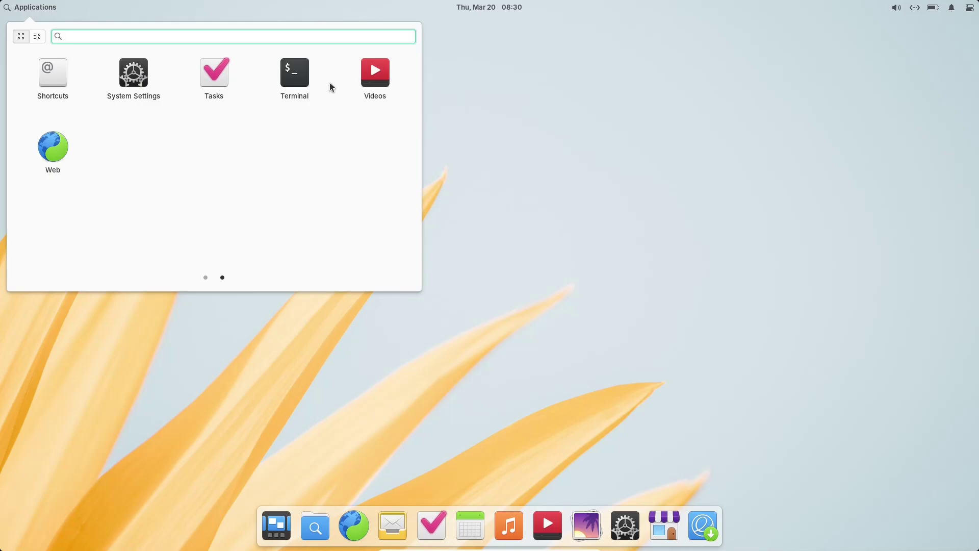
{"action": "left_click", "coordinate": [298, 82]}
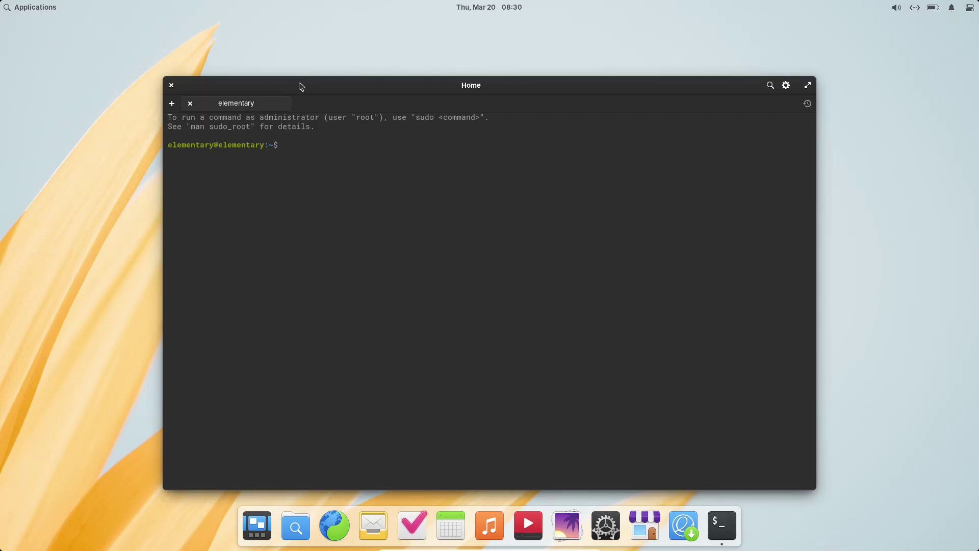
{"action": "left_click", "coordinate": [786, 87]}
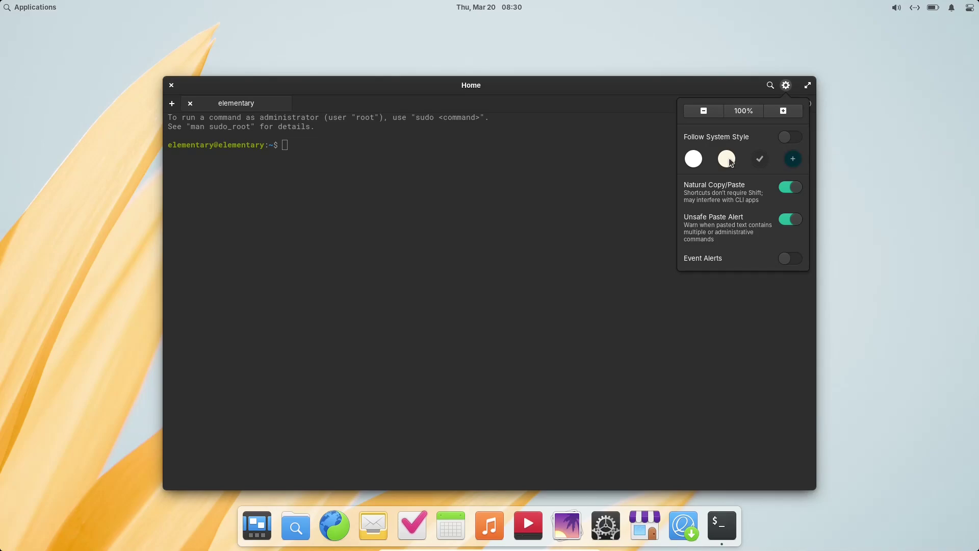
{"action": "left_click", "coordinate": [694, 159]}
{"action": "left_click", "coordinate": [614, 166]}
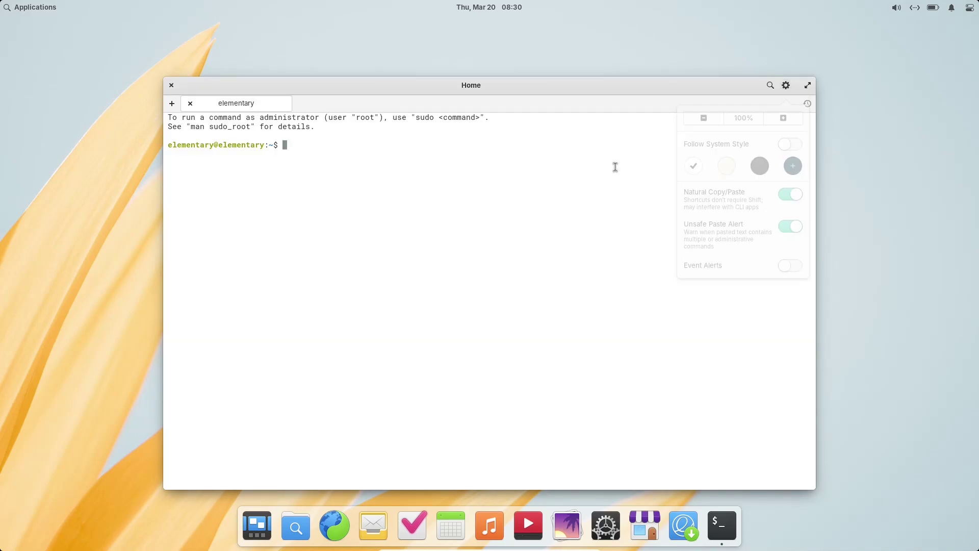
{"action": "double_click", "coordinate": [610, 83]}
Try neofetch, sudo apt install neoftech and inxi -sv8, none of which are available
{"action": "type", "text": "neof"}
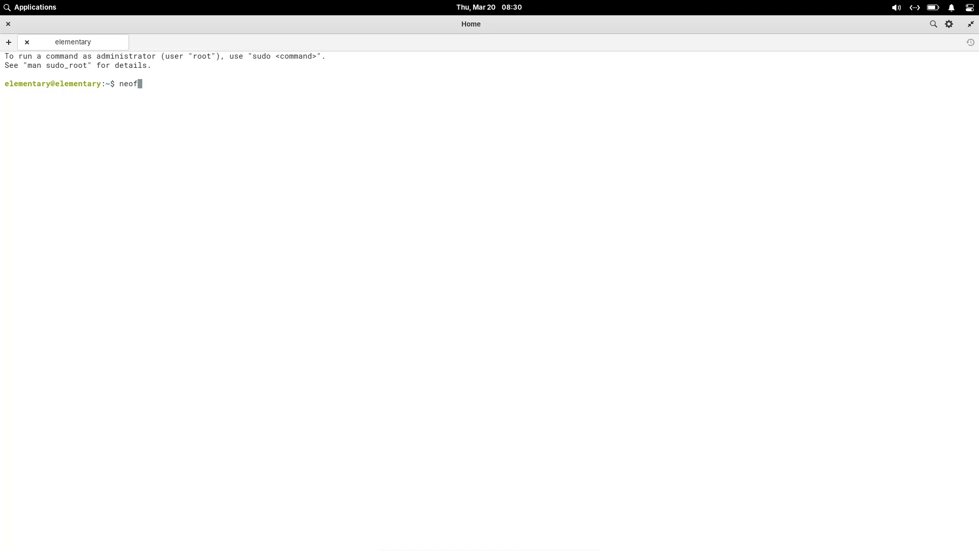
{"action": "type", "text": "etch"}
{"action": "key", "text": "Return"}
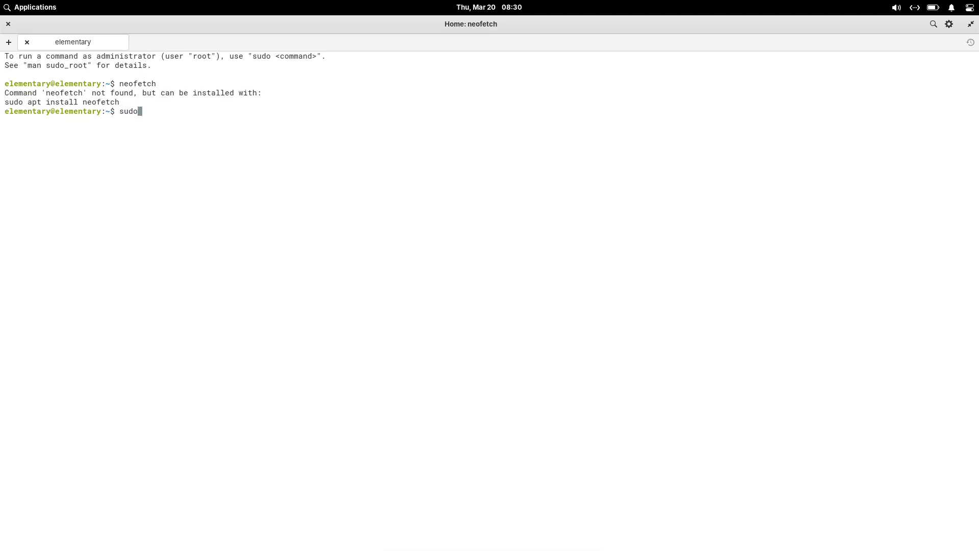
{"action": "type", "text": "sudo apt install neoftech"}
{"action": "key", "text": "Return"}
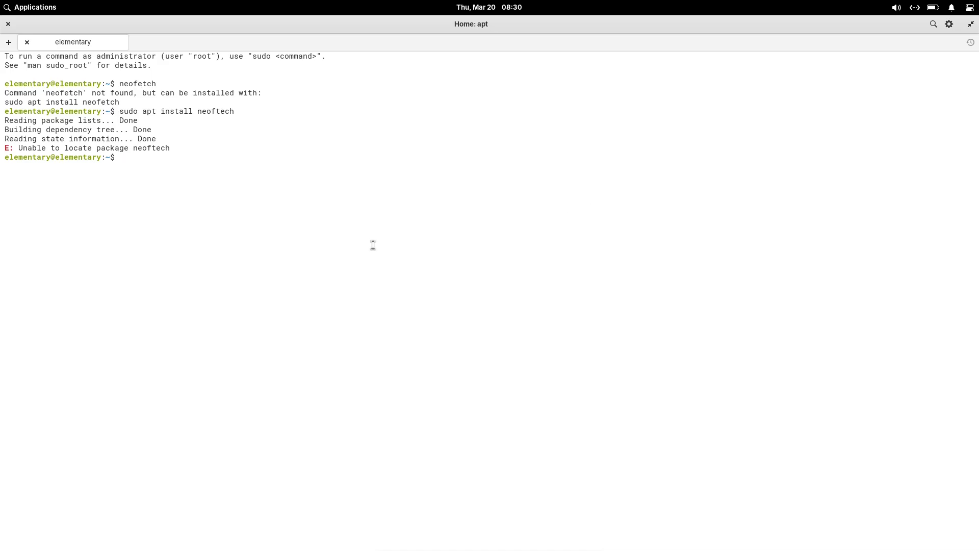
{"action": "type", "text": "inxi -sv8"}
{"action": "key", "text": "Return"}
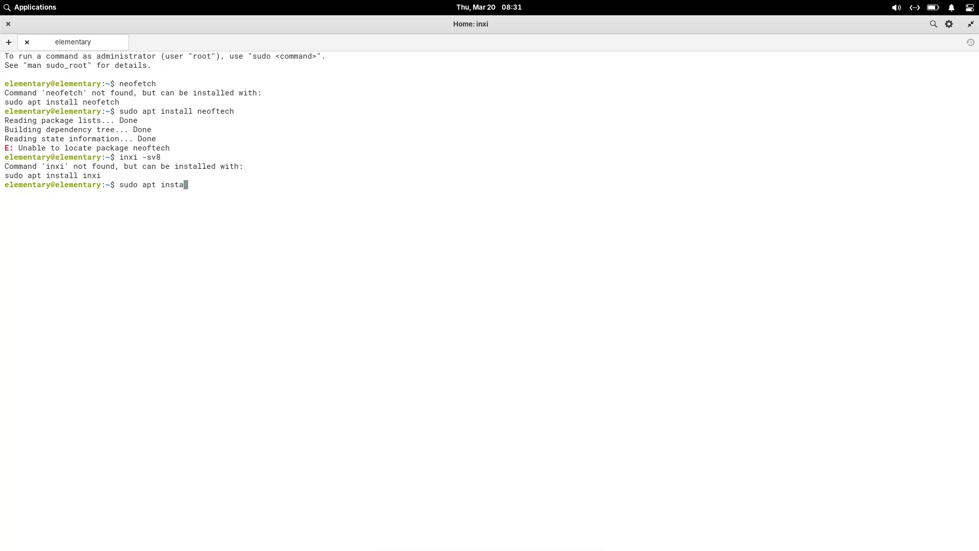
Install inxi with sudo apt install inxi, confirm, and run it to print the system report
{"action": "type", "text": "sudo apt install inxi"}
{"action": "key", "text": "Return"}
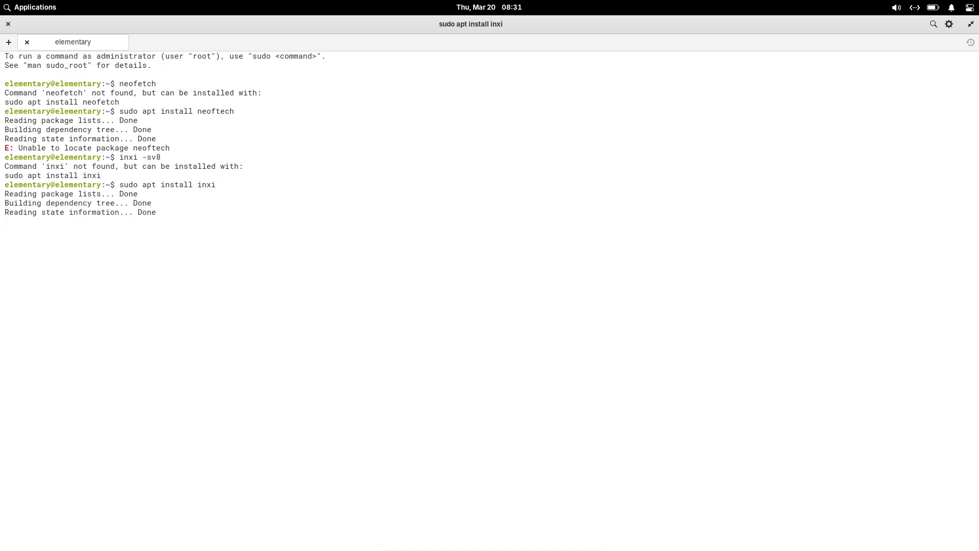
{"action": "key", "text": "Return"}
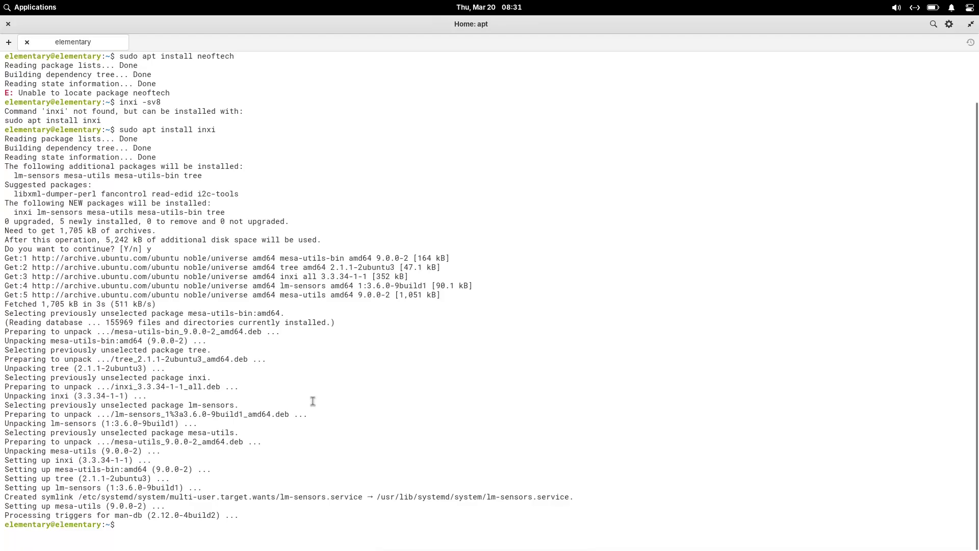
{"action": "type", "text": "inxi -sv8"}
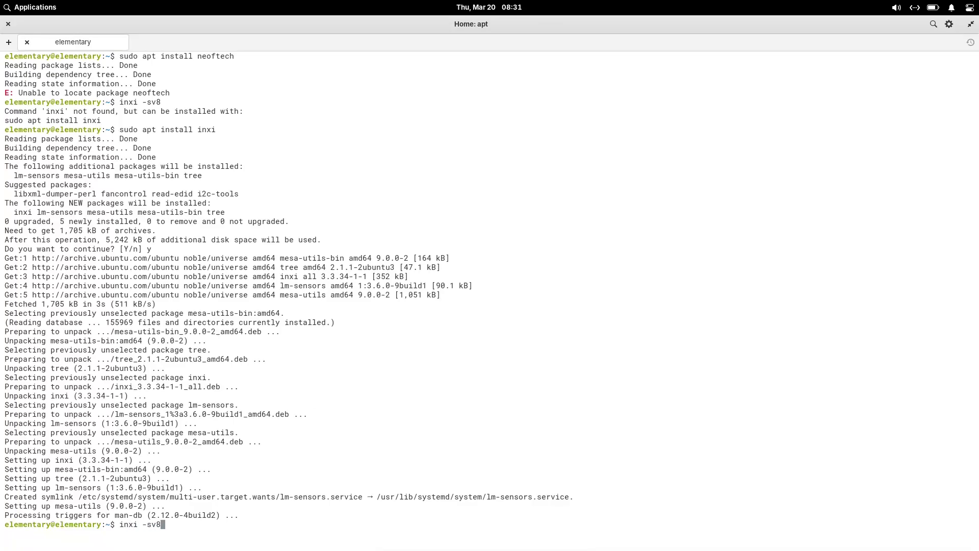
{"action": "key", "text": "Return"}
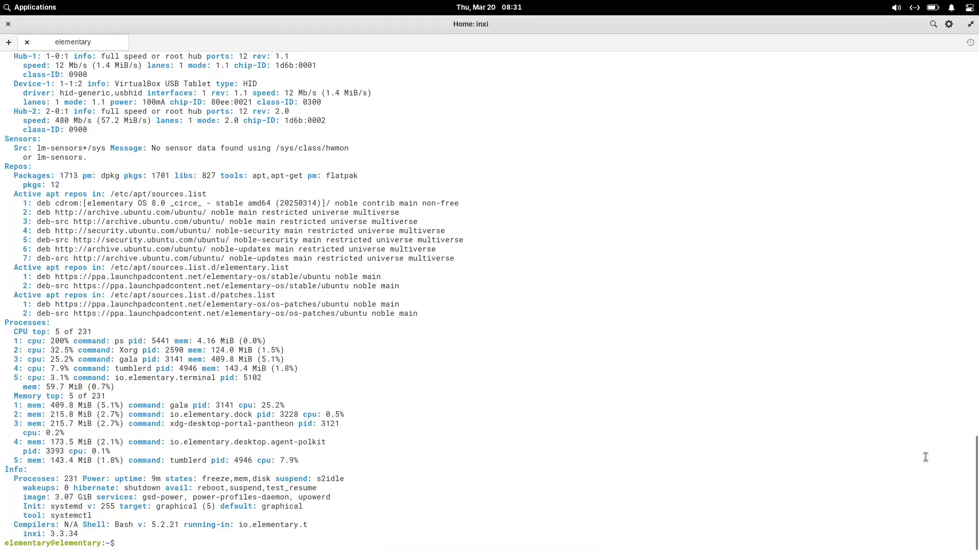
{"action": "left_click_drag", "start_coordinate": [976, 485], "coordinate": [964, 174]}
{"action": "left_click_drag", "start_coordinate": [32, 258], "coordinate": [192, 259]}
{"action": "left_click", "coordinate": [213, 265]}
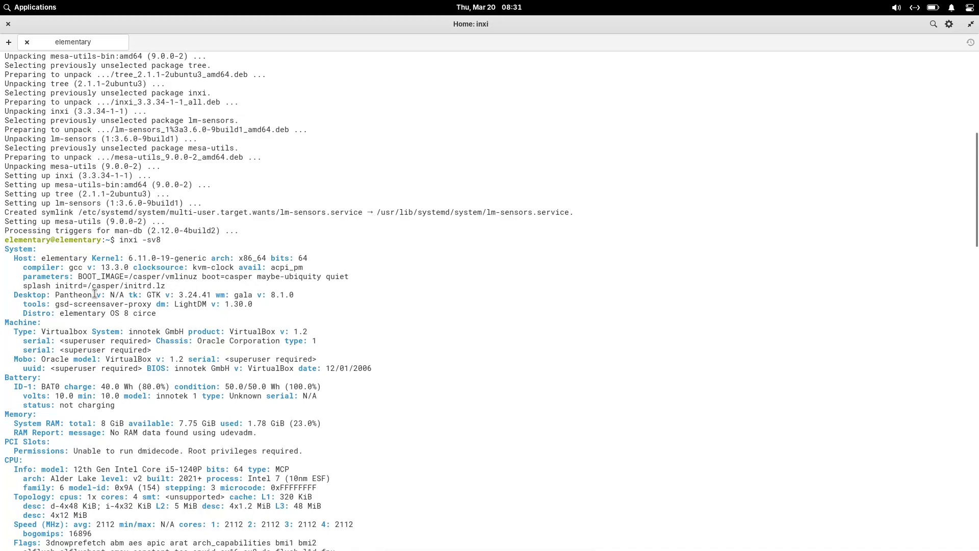
{"action": "left_click_drag", "start_coordinate": [56, 295], "coordinate": [296, 295]}
{"action": "left_click", "coordinate": [296, 295]}
{"action": "left_click_drag", "start_coordinate": [235, 295], "coordinate": [296, 309]}
{"action": "left_click", "coordinate": [296, 309]}
{"action": "triple_click", "coordinate": [124, 315]}
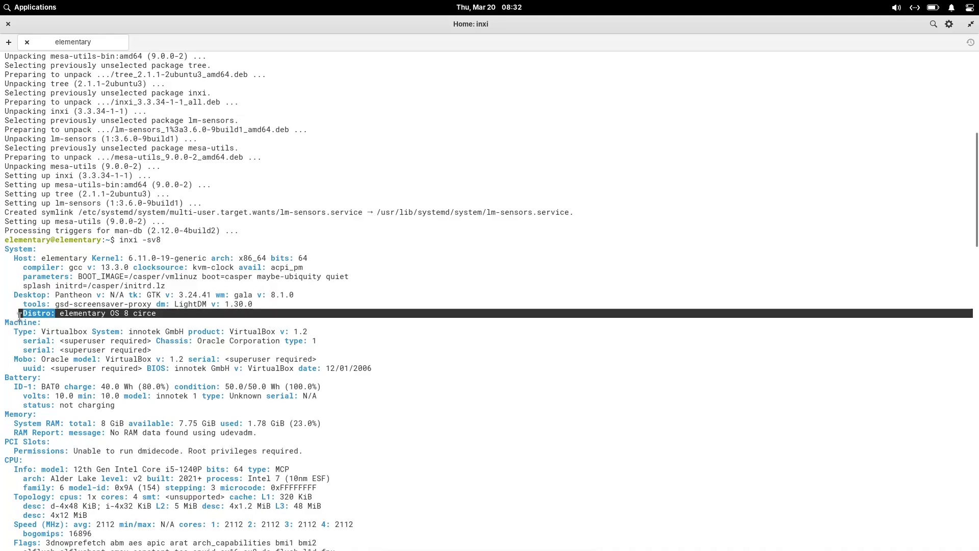
{"action": "left_click_drag", "start_coordinate": [188, 328], "coordinate": [6, 332]}
{"action": "left_click", "coordinate": [166, 383]}
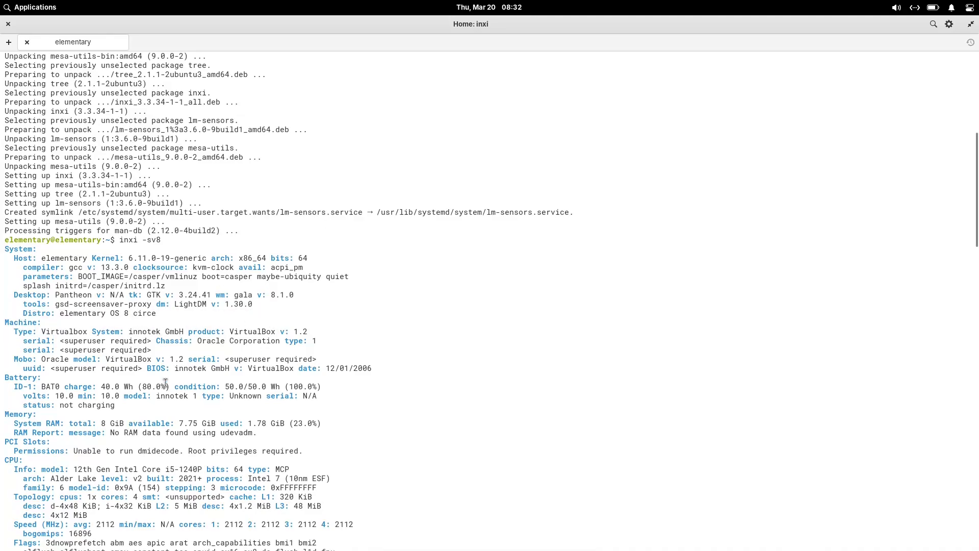
{"action": "left_click_drag", "start_coordinate": [974, 225], "coordinate": [951, 322]}
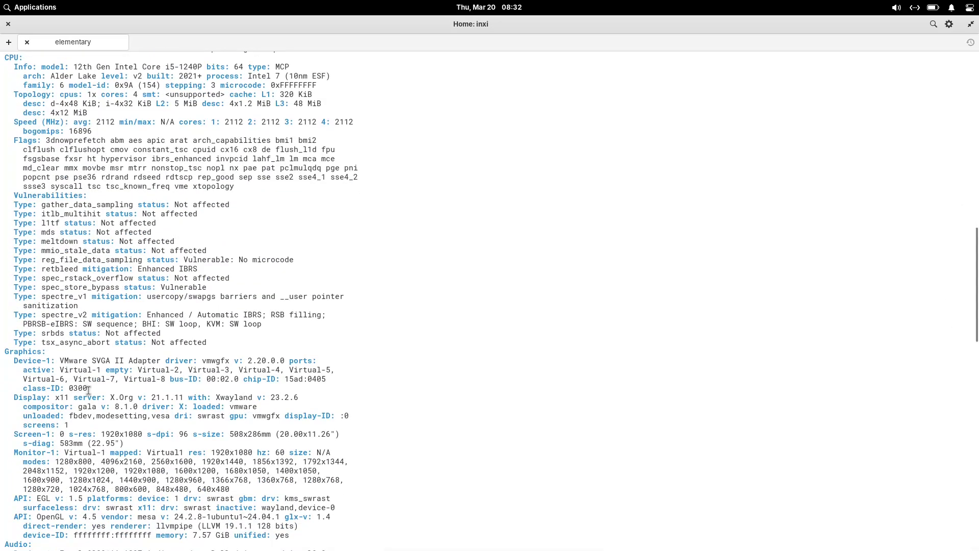
{"action": "left_click_drag", "start_coordinate": [7, 397], "coordinate": [331, 398]}
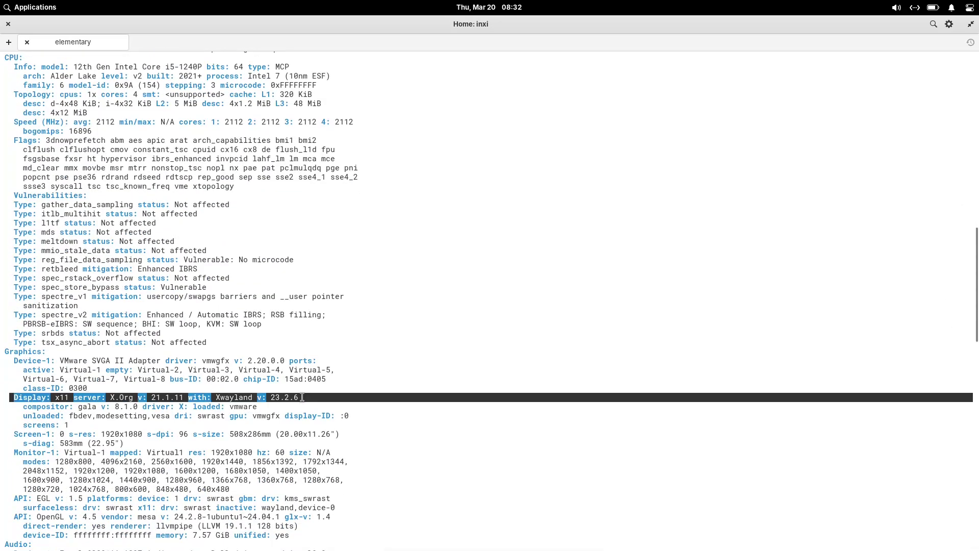
{"action": "left_click_drag", "start_coordinate": [58, 451], "coordinate": [234, 488]}
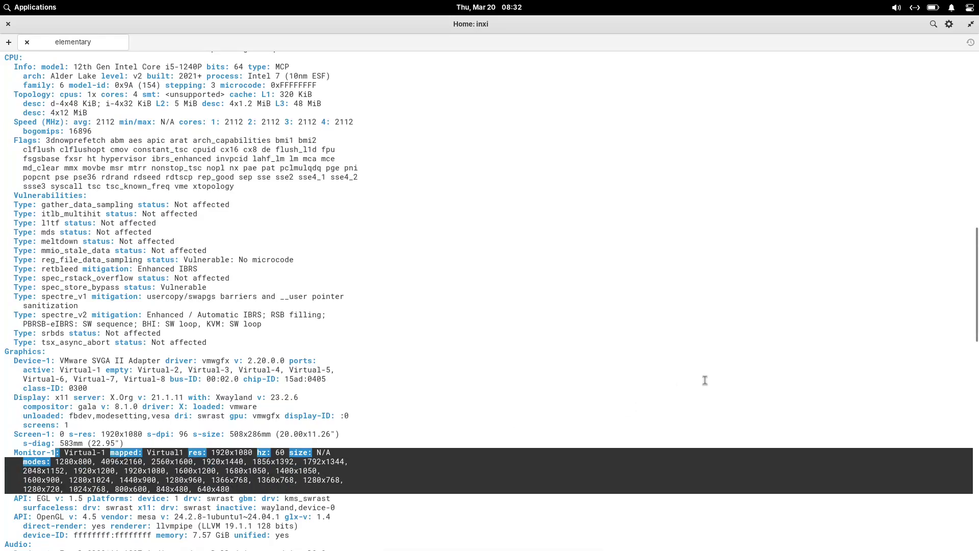
{"action": "scroll", "coordinate": [155, 373], "scroll_direction": "down", "scroll_amount": 8}
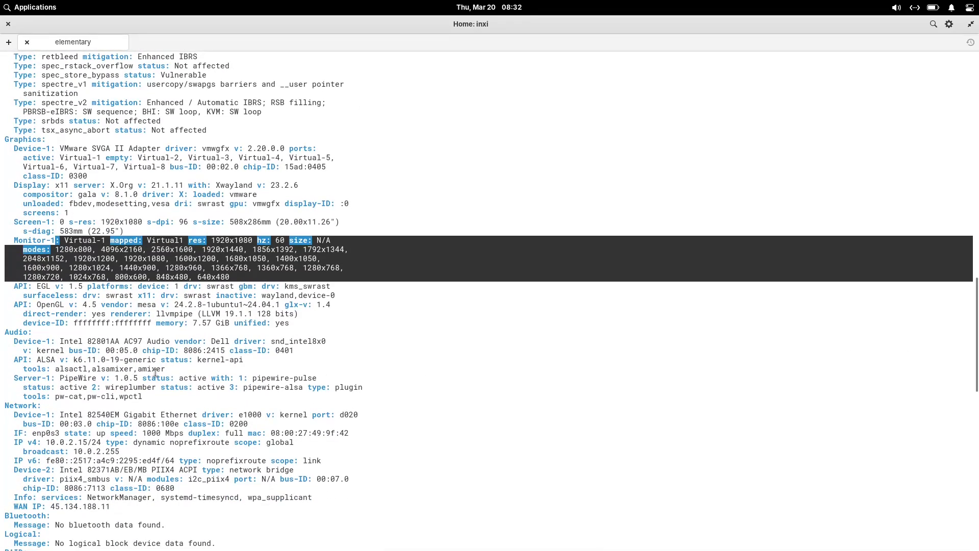
{"action": "left_click_drag", "start_coordinate": [135, 304], "coordinate": [210, 309]}
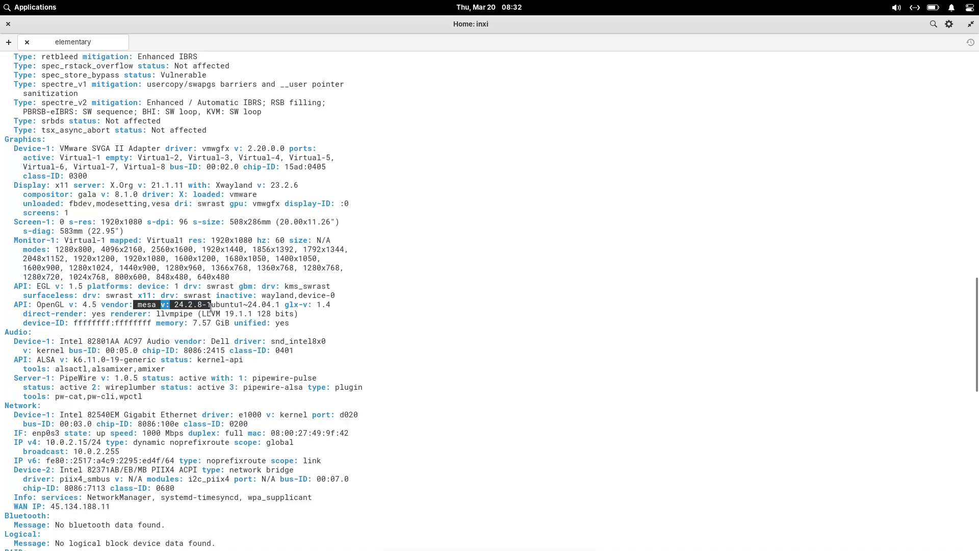
{"action": "left_click_drag", "start_coordinate": [28, 305], "coordinate": [100, 306]}
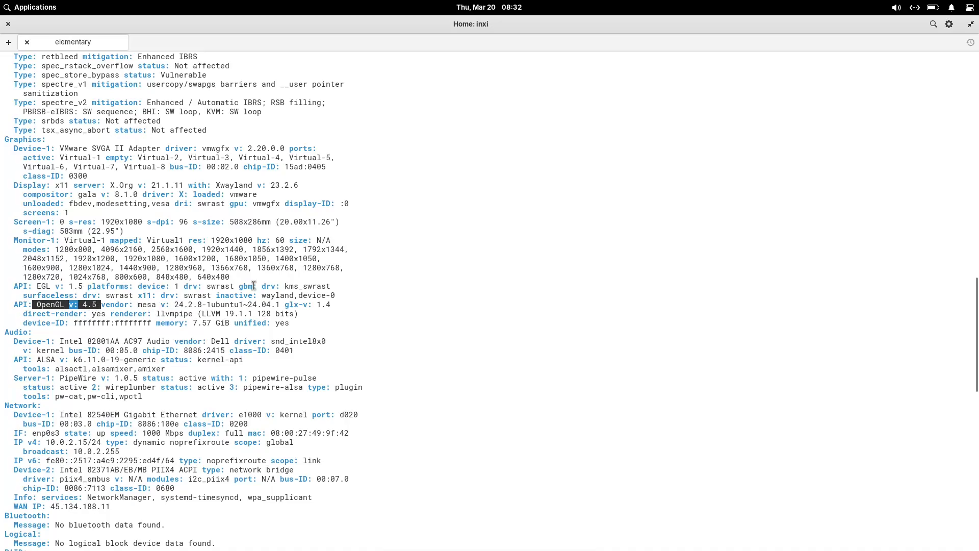
{"action": "left_click_drag", "start_coordinate": [974, 340], "coordinate": [940, 507]}
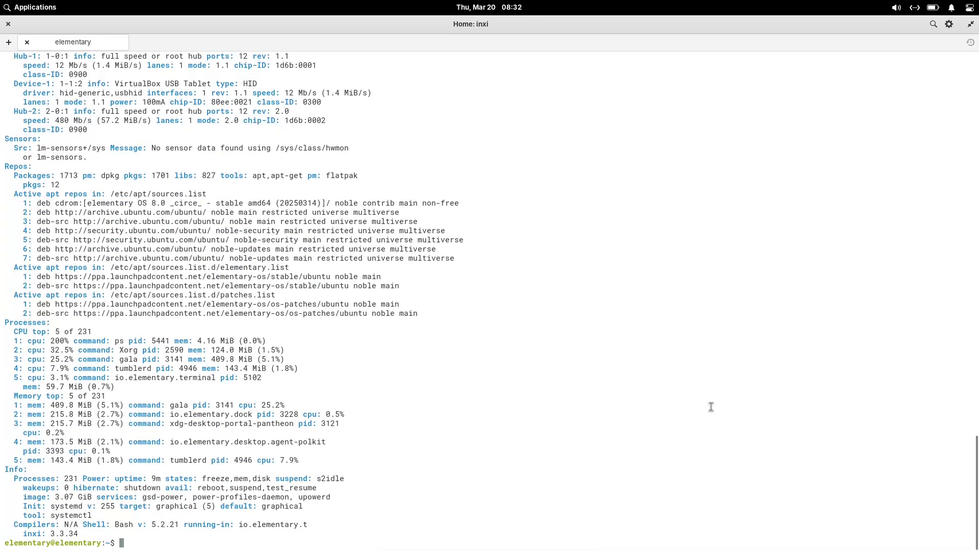
Run sudo apt update, which ends with a CD-ROM source error, then close Terminal
{"action": "type", "text": "sudo ap"}
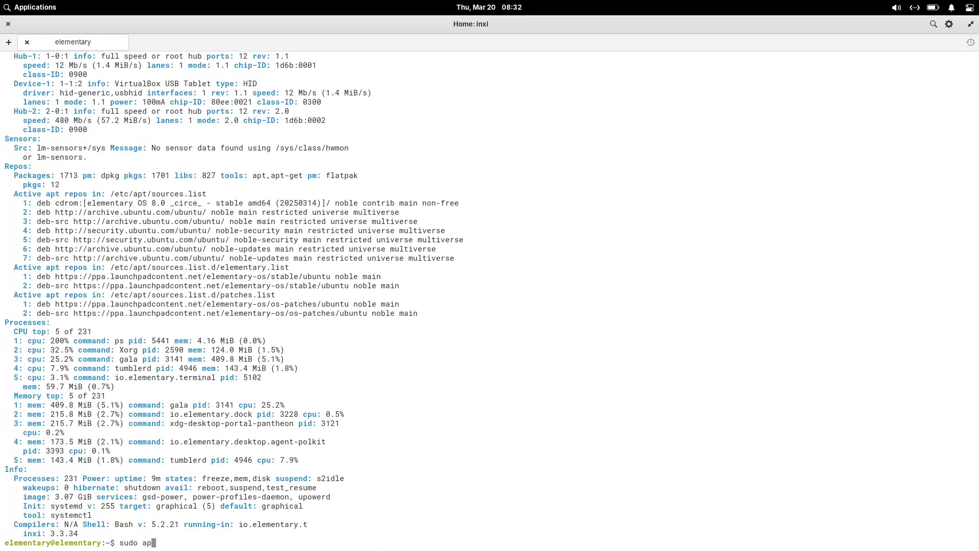
{"action": "type", "text": "t update && sudo apt upgrade"}
{"action": "key", "text": "Return"}
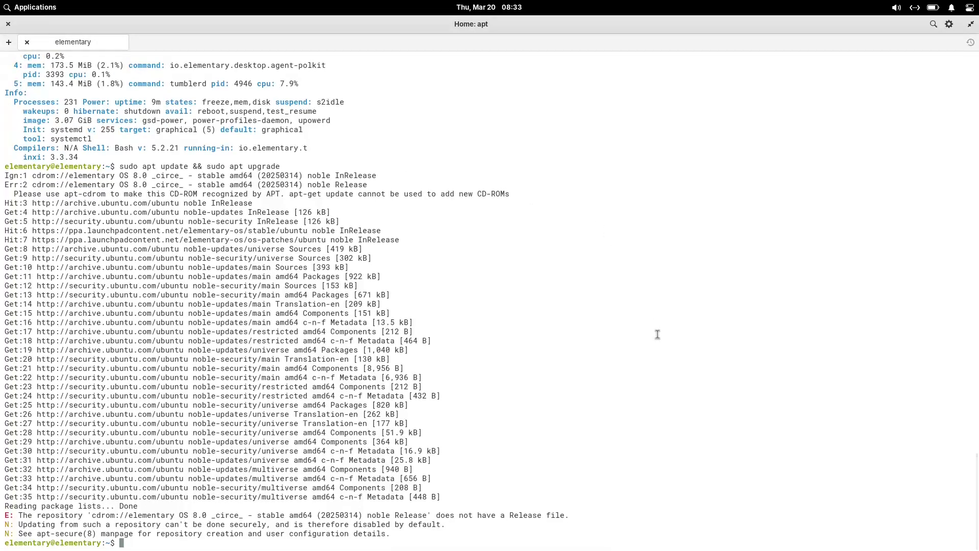
{"action": "left_click", "coordinate": [27, 42]}
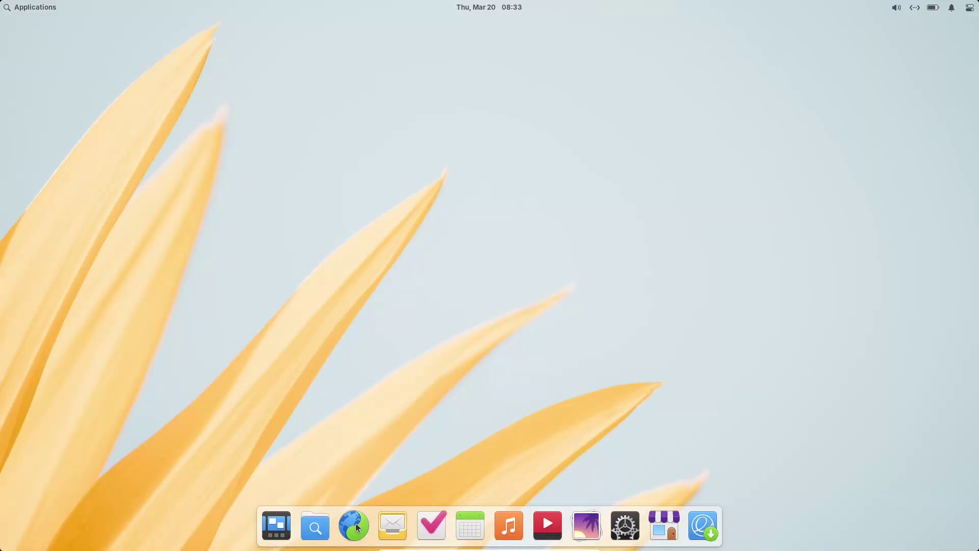
Launch the Web browser from the dock and maximize it on the Welcome to Web tab
{"action": "left_click", "coordinate": [359, 528]}
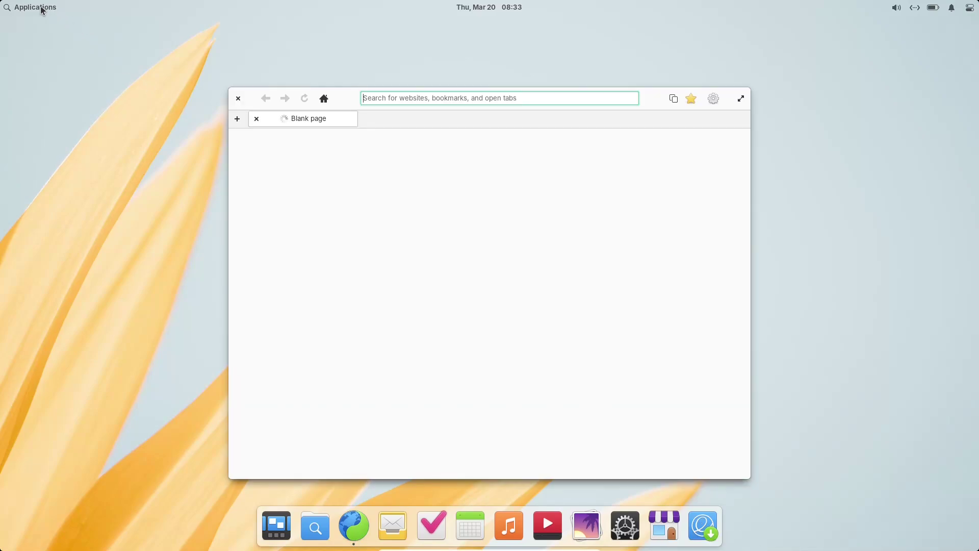
{"action": "left_click", "coordinate": [41, 8]}
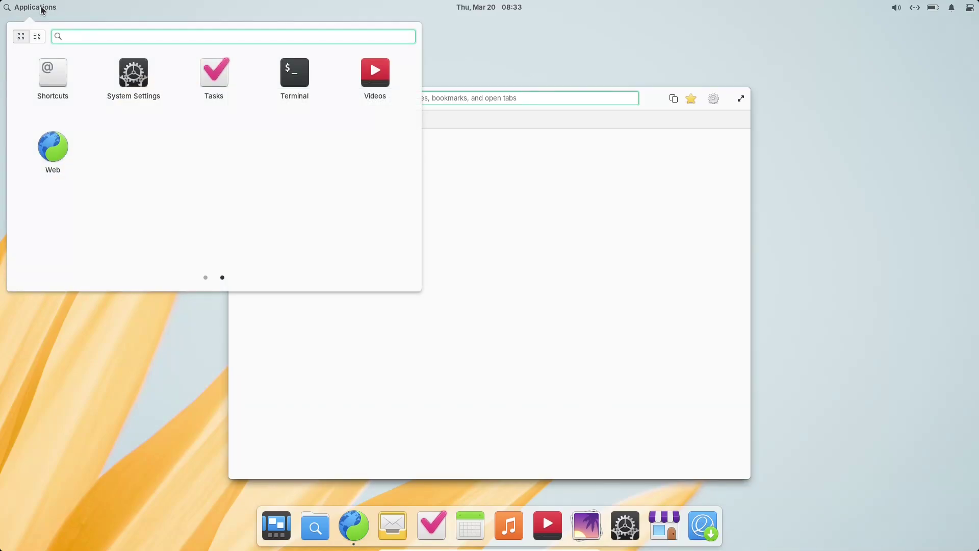
{"action": "left_click", "coordinate": [206, 278]}
{"action": "left_click", "coordinate": [717, 124]}
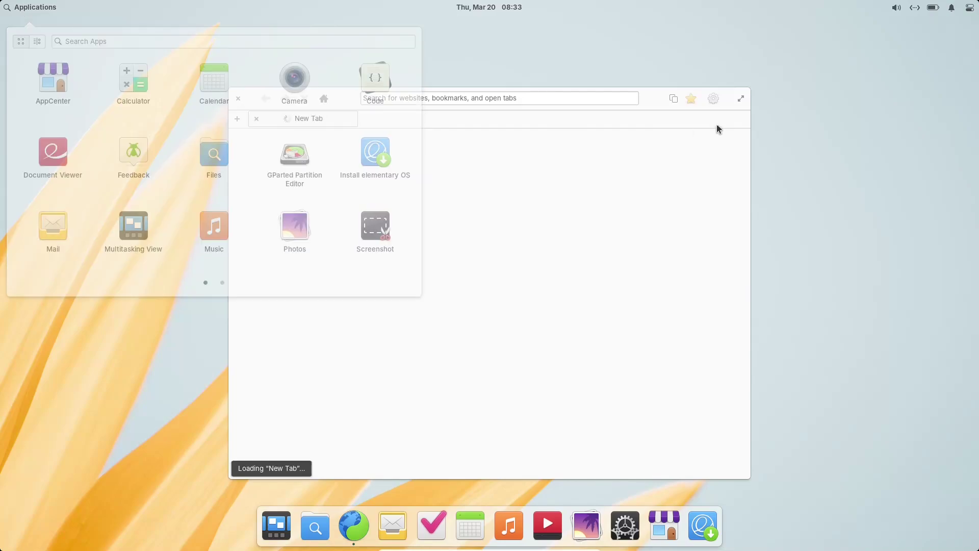
{"action": "left_click", "coordinate": [739, 99]}
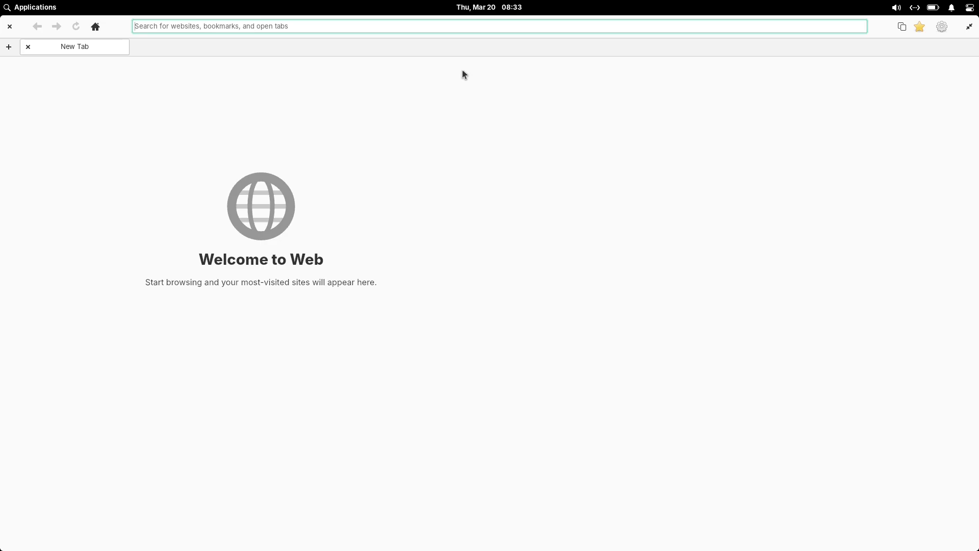
Search DuckDuckGo for 'eelmentary os' and open the elementary.io result
{"action": "type", "text": "eelme"}
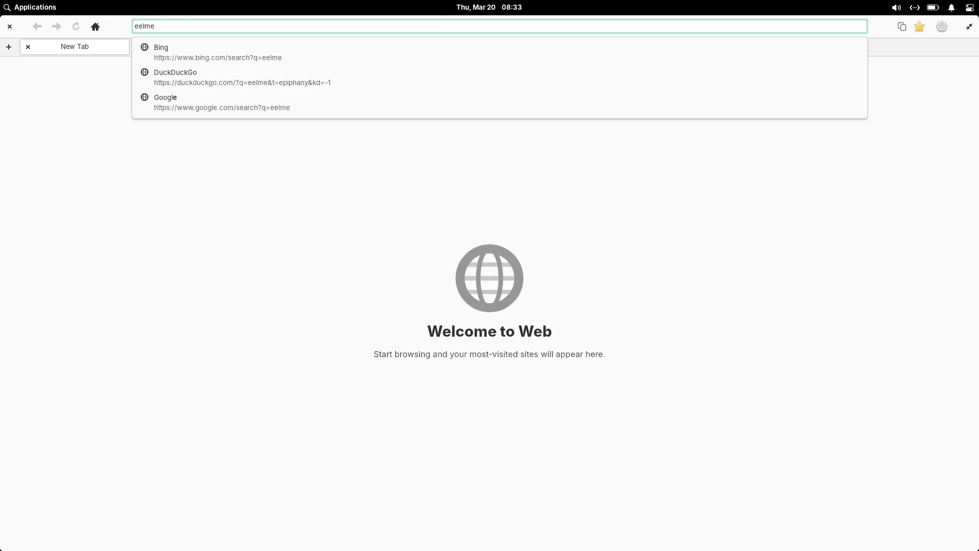
{"action": "type", "text": "ntary os"}
{"action": "key", "text": "Return"}
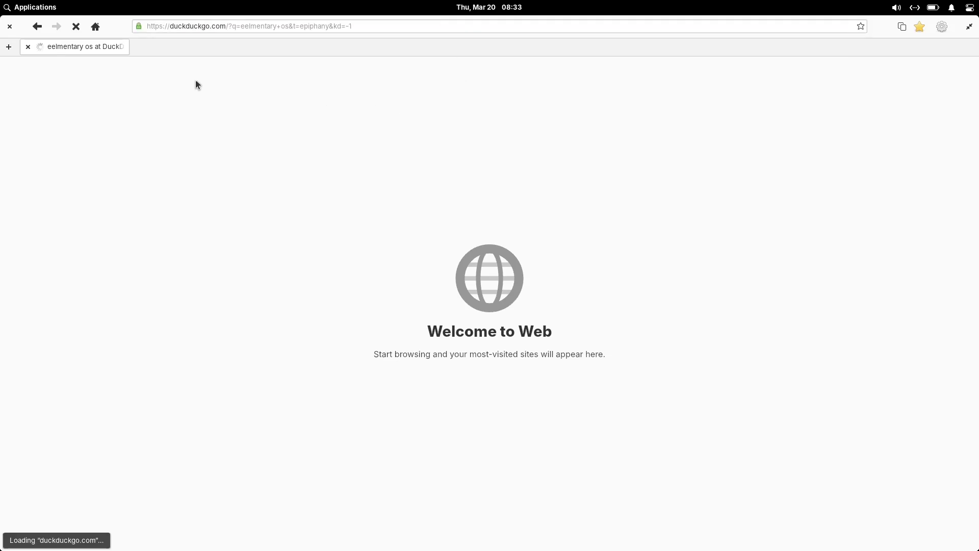
{"action": "left_click", "coordinate": [942, 26]}
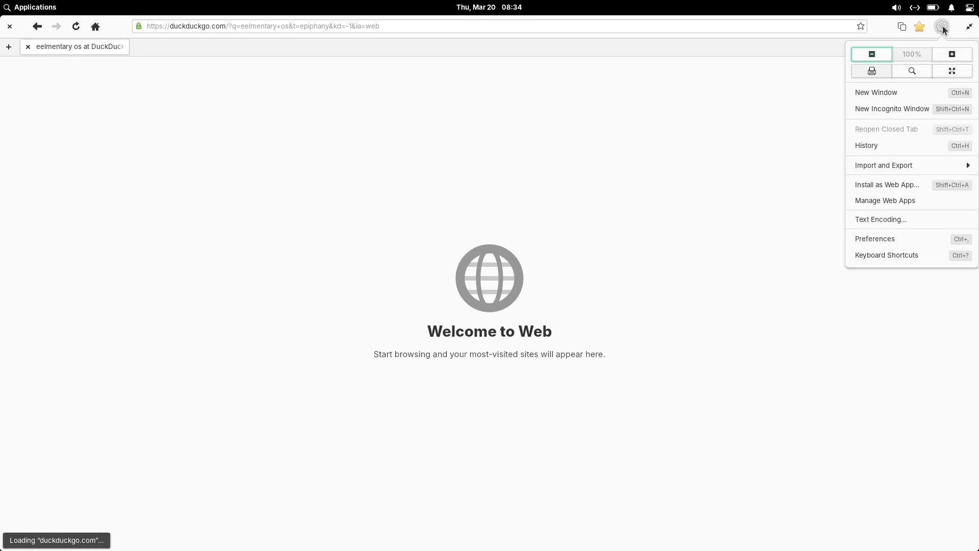
{"action": "left_click", "coordinate": [741, 15]}
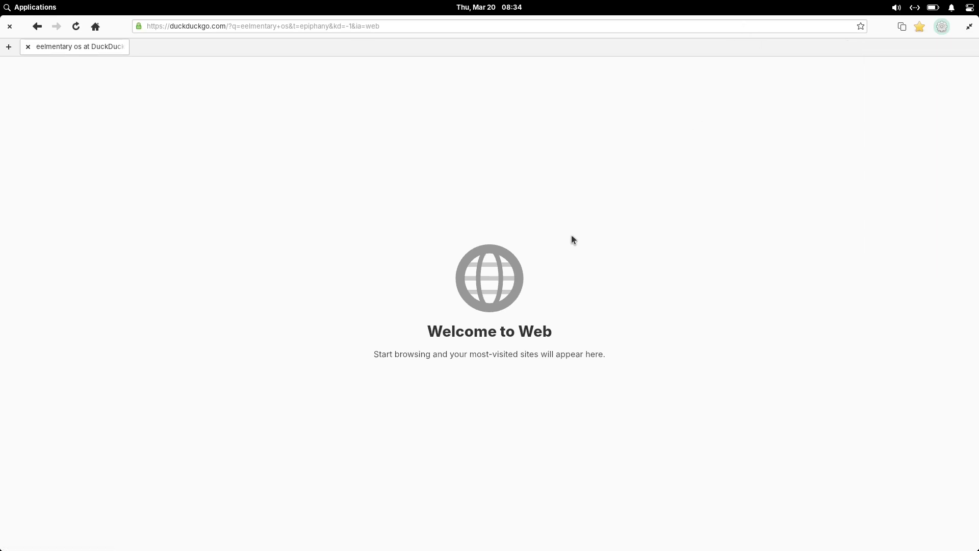
{"action": "left_click", "coordinate": [49, 10]}
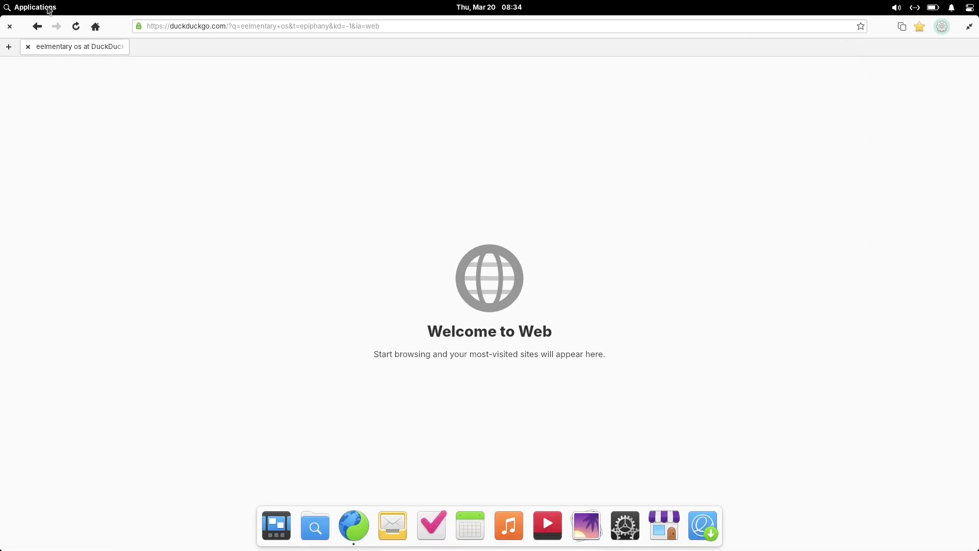
{"action": "left_click", "coordinate": [685, 66]}
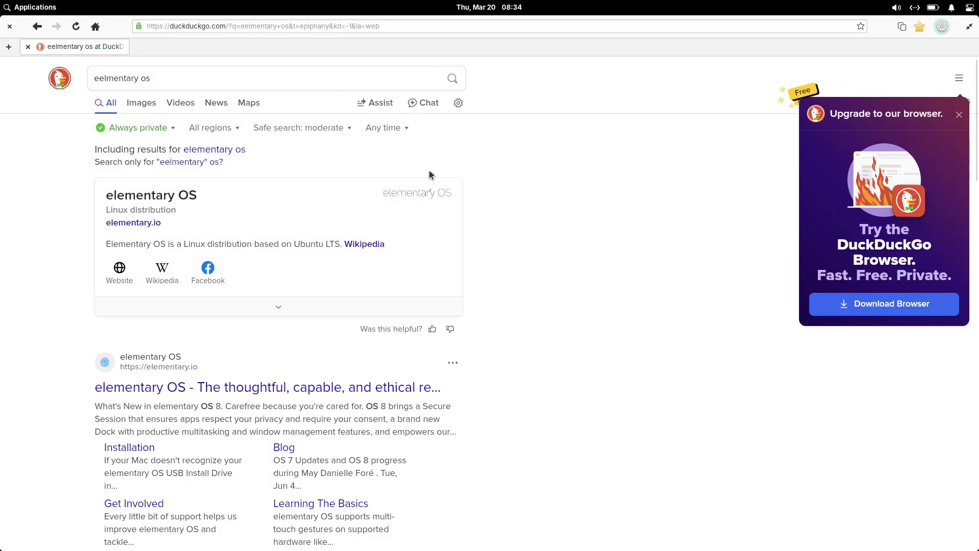
{"action": "left_click", "coordinate": [219, 388]}
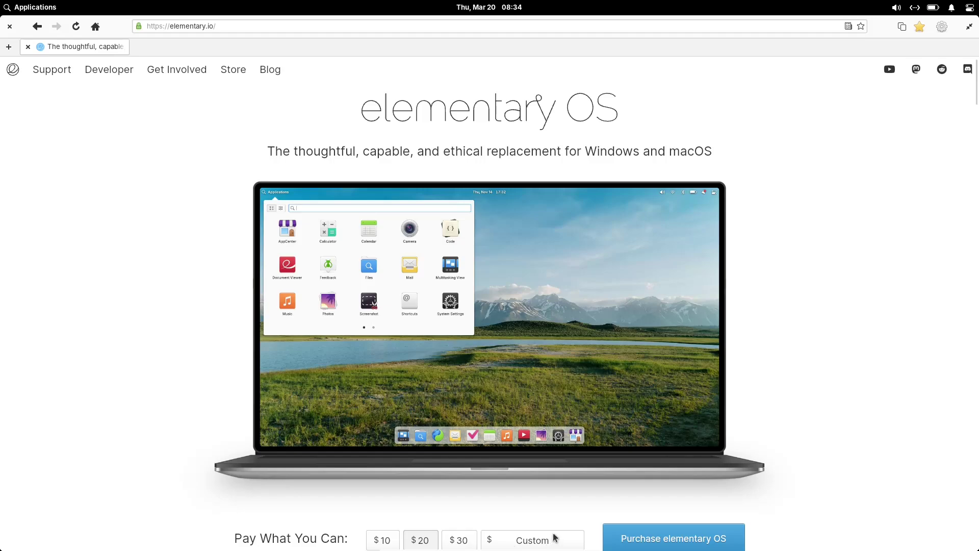
Open the 'elementary OS 8.0.1 Available Now' post from the Blog and highlight its opening words
{"action": "left_click", "coordinate": [268, 72]}
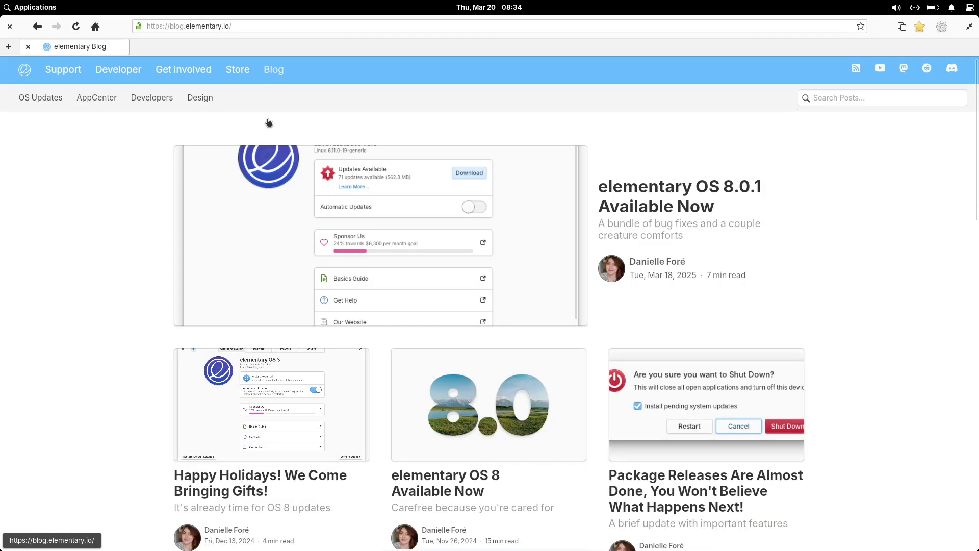
{"action": "left_click", "coordinate": [715, 189]}
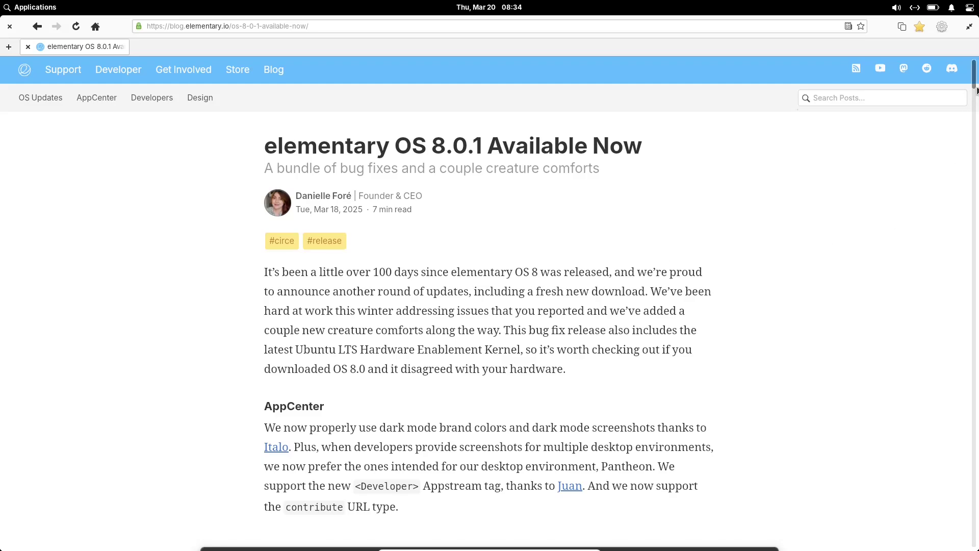
{"action": "scroll", "coordinate": [410, 93], "scroll_direction": "down", "scroll_amount": 5}
{"action": "left_click_drag", "start_coordinate": [264, 146], "coordinate": [420, 147]}
{"action": "left_click_drag", "start_coordinate": [267, 276], "coordinate": [338, 279]}
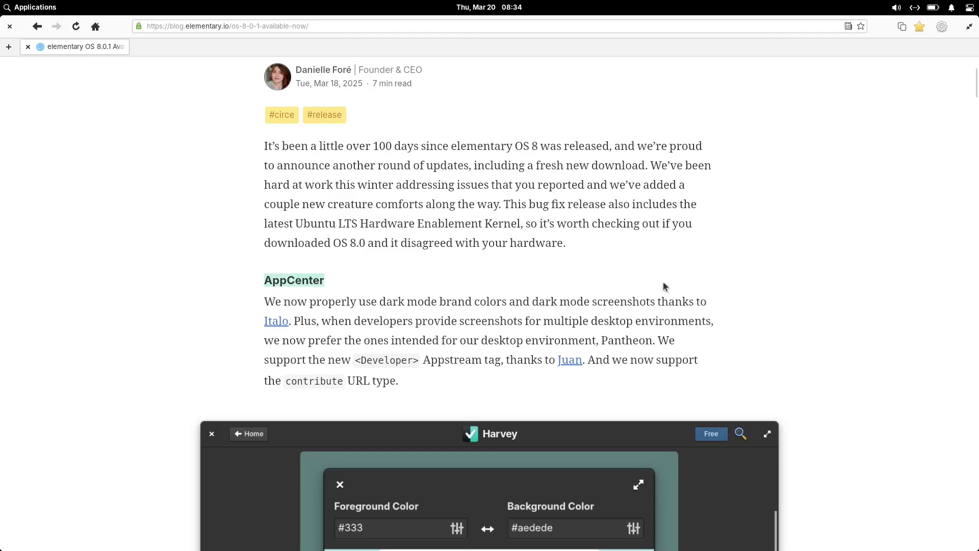
Scroll further through the article down to its AppCenter update notes
{"action": "scroll", "coordinate": [974, 109], "scroll_direction": "down", "scroll_amount": 11}
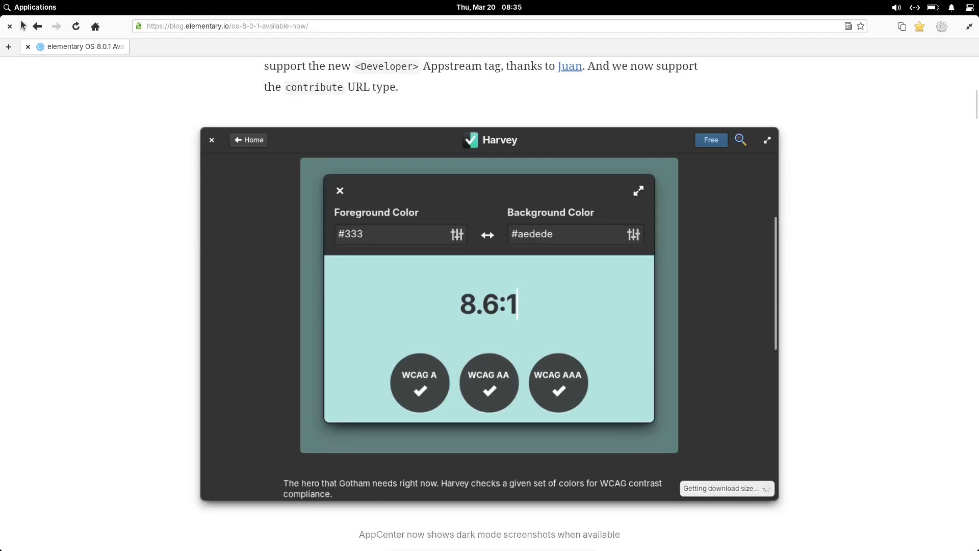
{"action": "left_click", "coordinate": [20, 10]}
{"action": "left_click", "coordinate": [660, 525]}
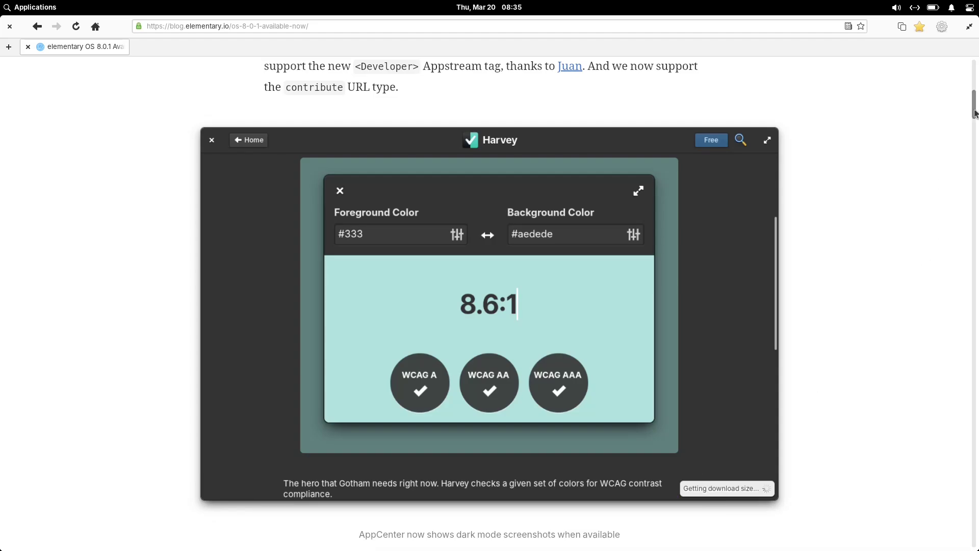
{"action": "left_click_drag", "start_coordinate": [974, 125], "coordinate": [974, 154]}
{"action": "scroll", "coordinate": [974, 153], "scroll_direction": "down", "scroll_amount": 1}
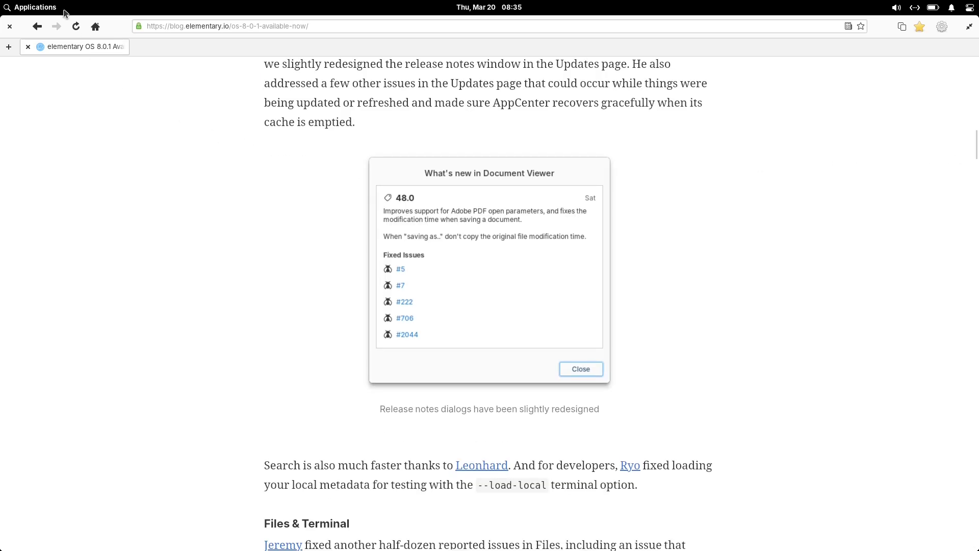
{"action": "left_click", "coordinate": [36, 7]}
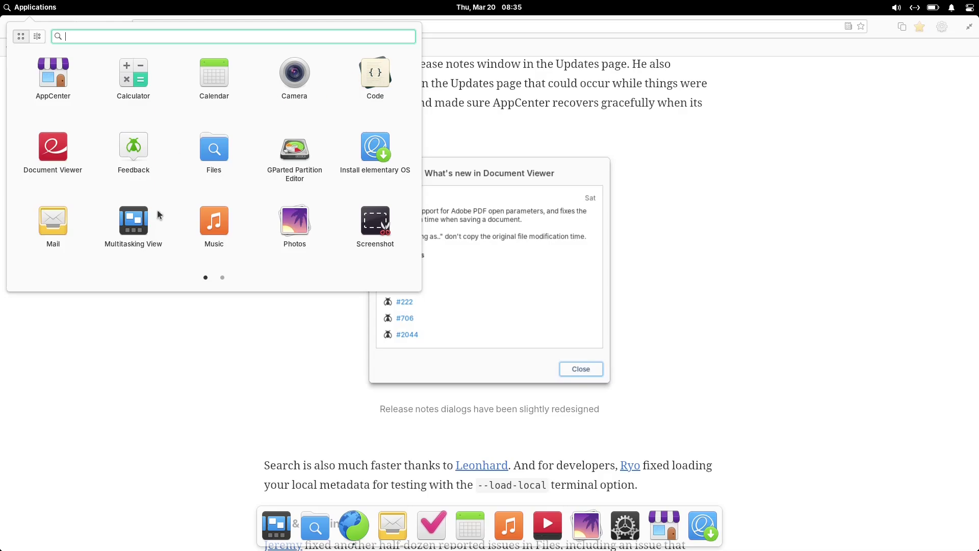
{"action": "left_click", "coordinate": [56, 147]}
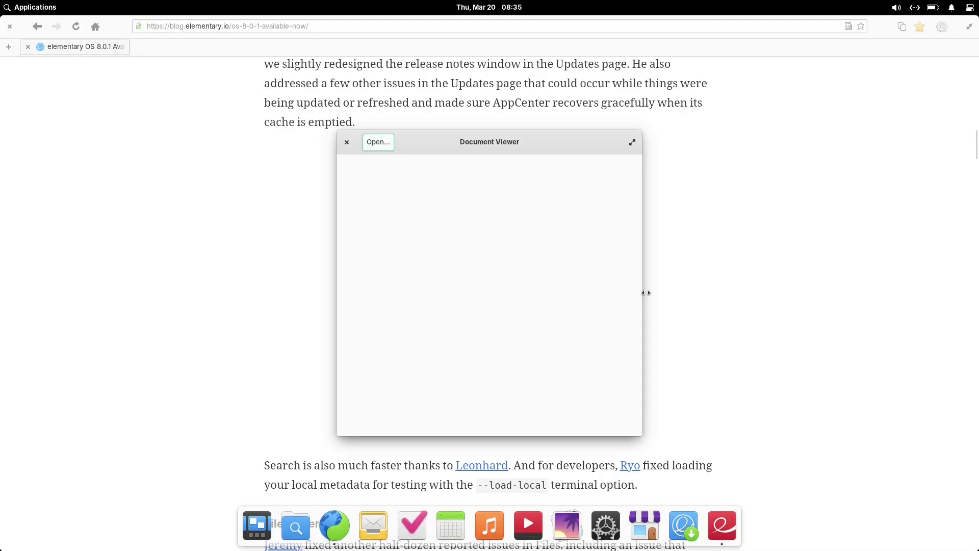
{"action": "left_click_drag", "start_coordinate": [492, 143], "coordinate": [714, 148]}
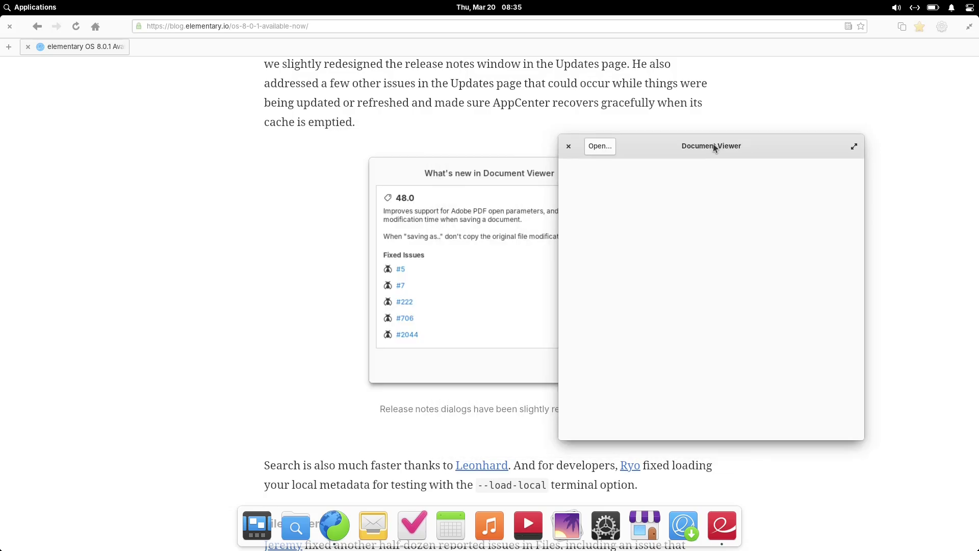
{"action": "left_click", "coordinate": [569, 148]}
{"action": "left_click_drag", "start_coordinate": [974, 148], "coordinate": [975, 193]}
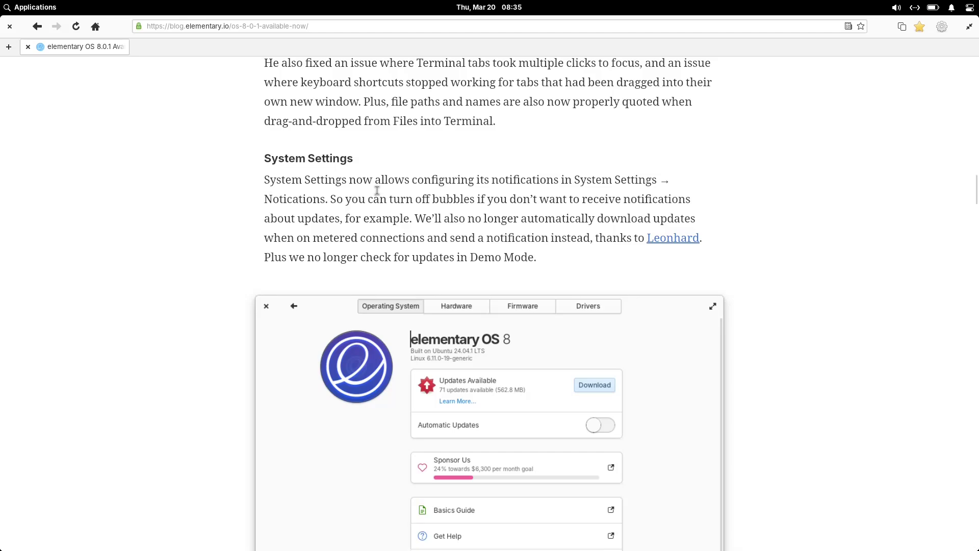
{"action": "left_click", "coordinate": [38, 11]}
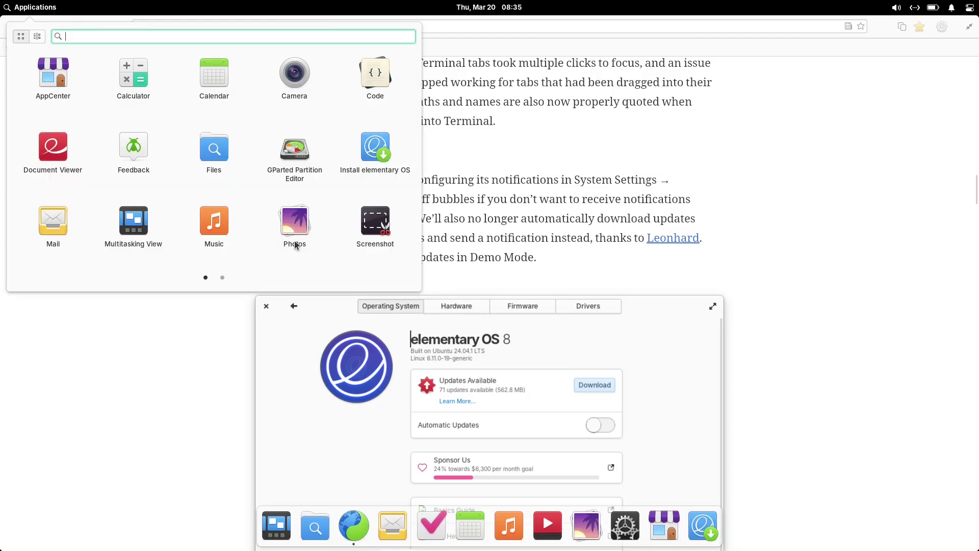
{"action": "key", "text": "Escape"}
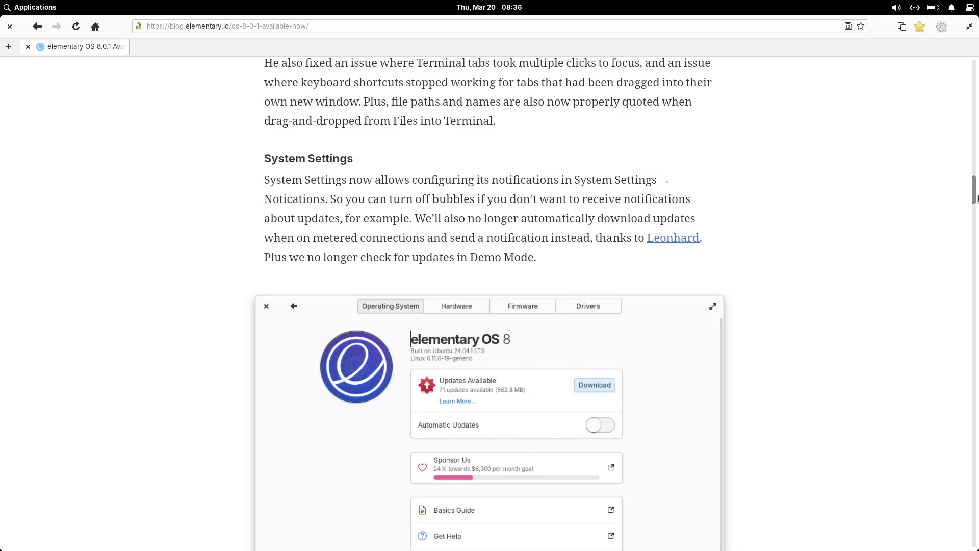
Scroll through the elementary OS 8.0.1 release blog post to reach its Download link
{"action": "left_click_drag", "start_coordinate": [975, 220], "coordinate": [972, 258]}
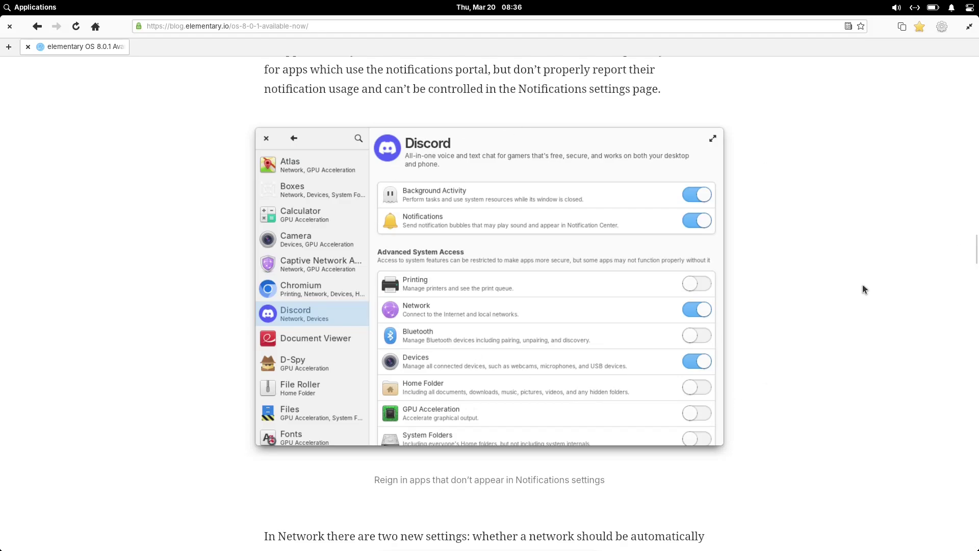
{"action": "left_click_drag", "start_coordinate": [975, 274], "coordinate": [954, 438]}
{"action": "scroll", "coordinate": [953, 434], "scroll_direction": "up", "scroll_amount": 3}
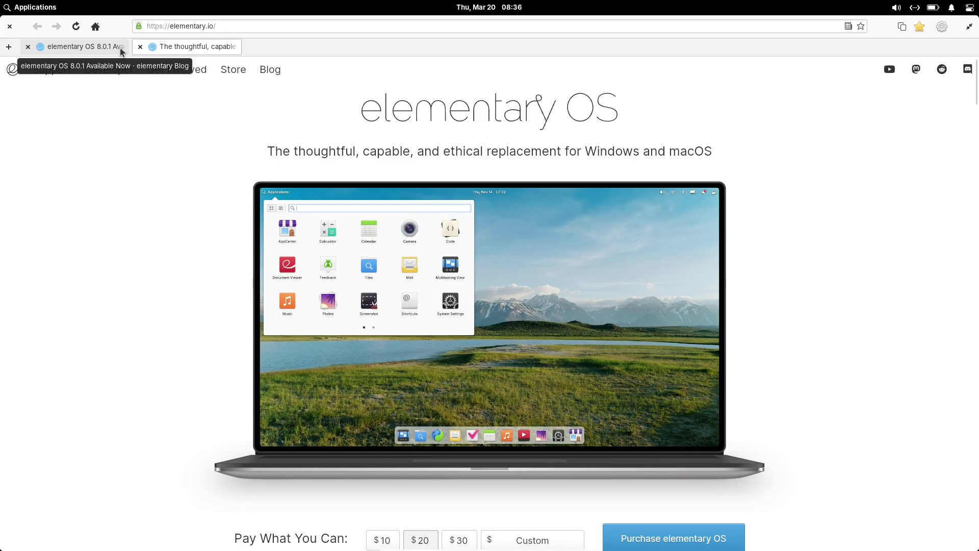
Close the release blog tab and enter a custom amount of 0 on elementary.io
{"action": "left_click", "coordinate": [28, 46]}
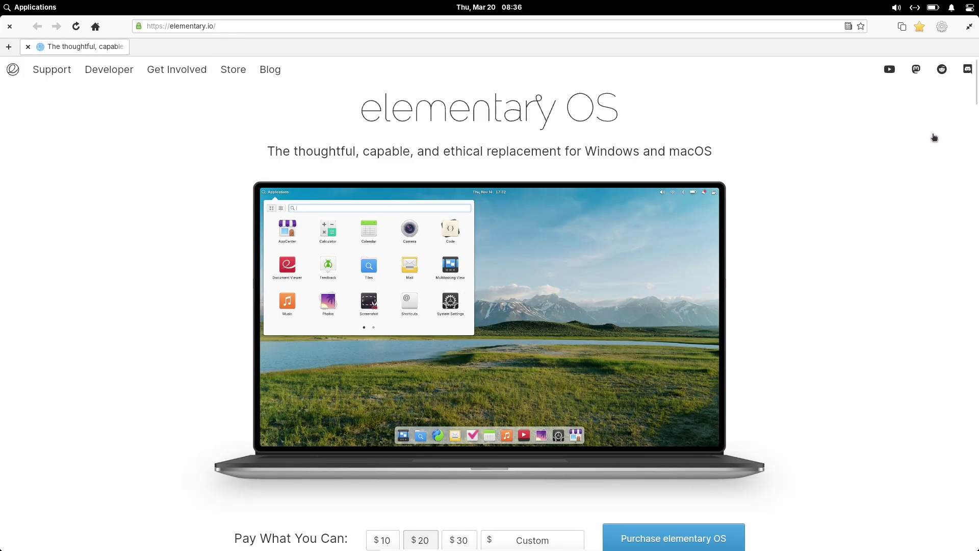
{"action": "left_click_drag", "start_coordinate": [975, 98], "coordinate": [976, 108]}
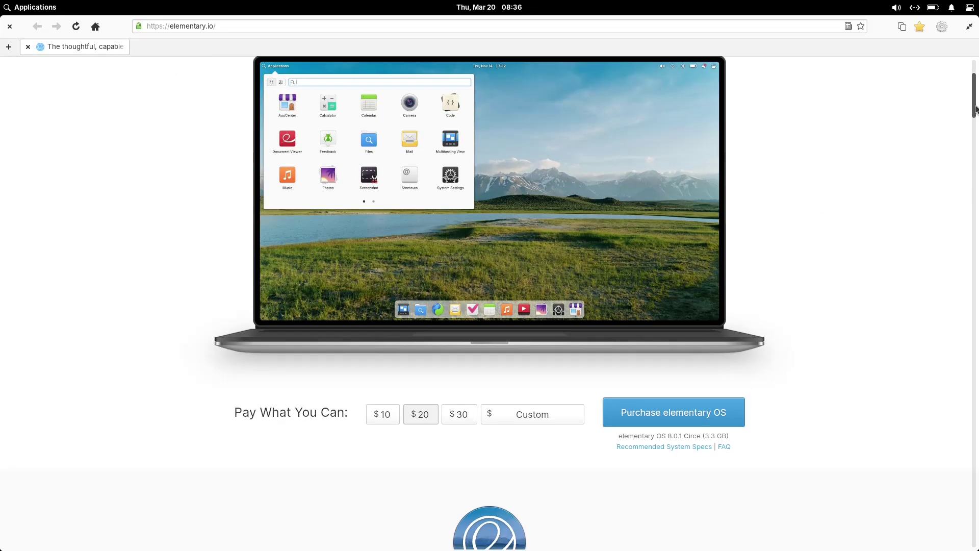
{"action": "left_click", "coordinate": [531, 411]}
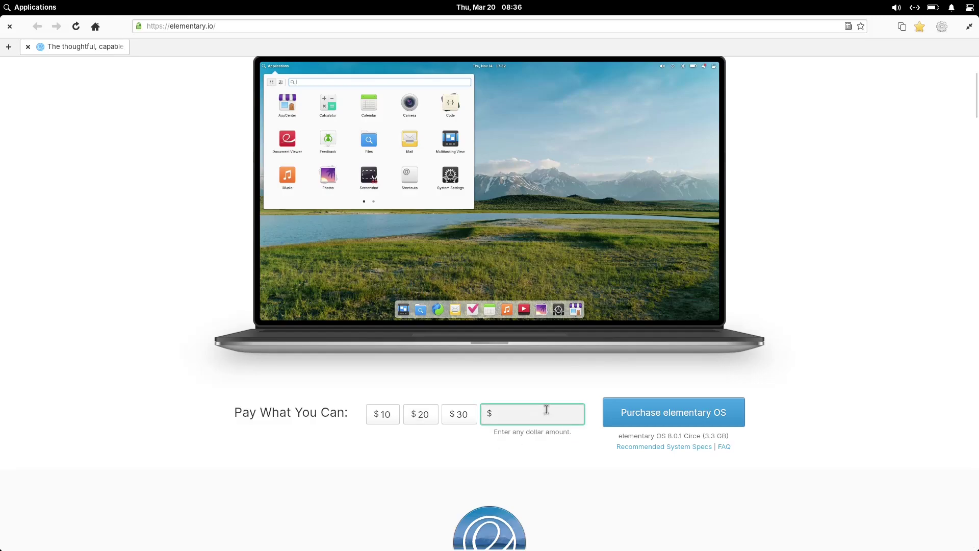
{"action": "type", "text": "0"}
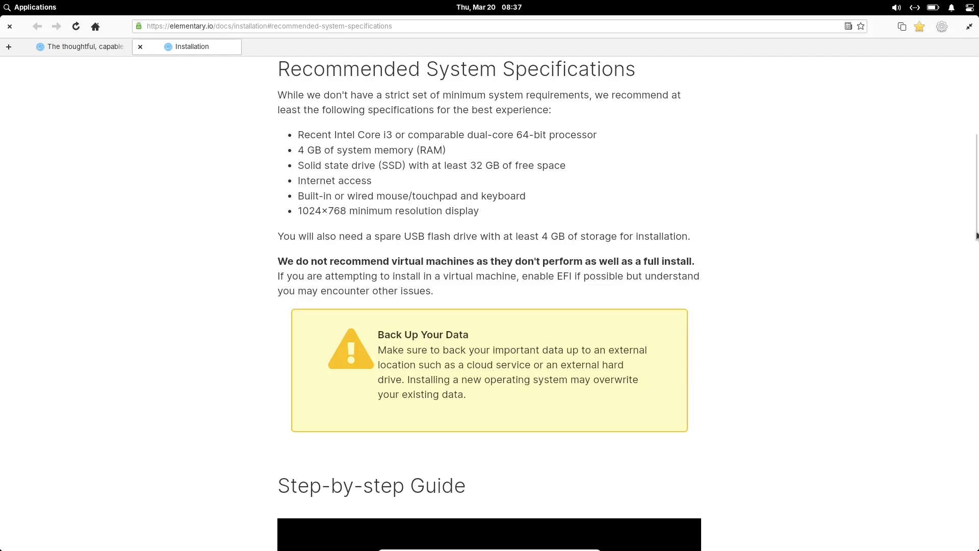
Scroll through the Installation guide's system specs, then close that tab
{"action": "scroll", "coordinate": [968, 133], "scroll_direction": "up", "scroll_amount": 6}
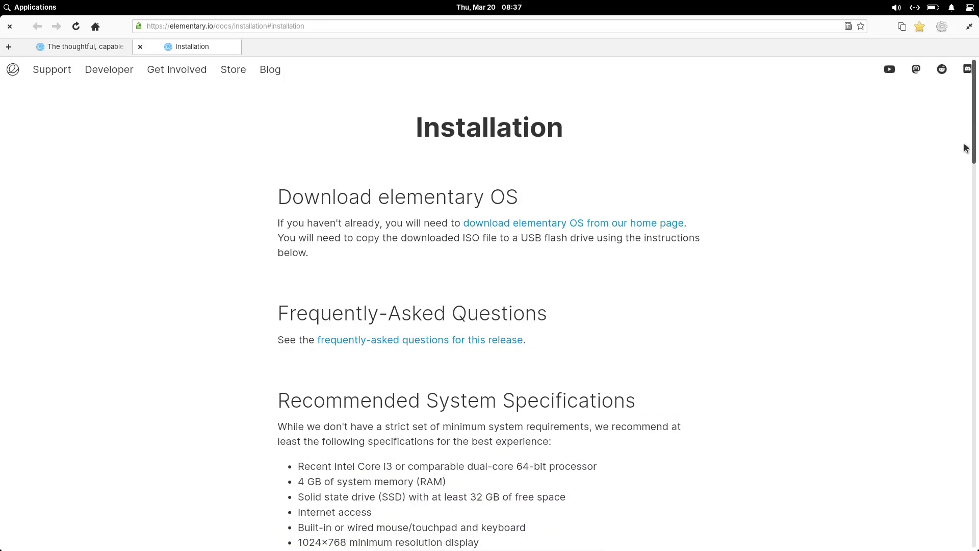
{"action": "scroll", "coordinate": [965, 176], "scroll_direction": "down", "scroll_amount": 10}
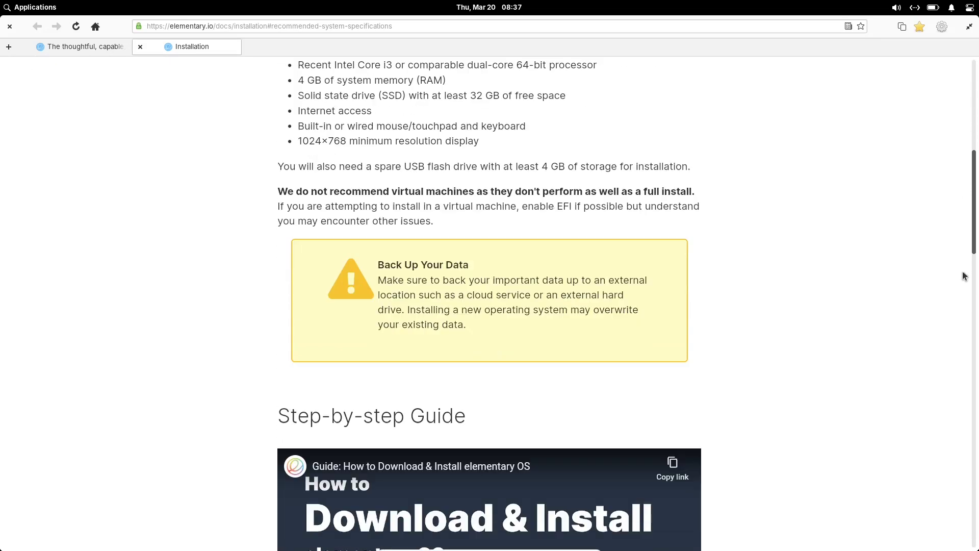
{"action": "scroll", "coordinate": [963, 324], "scroll_direction": "down", "scroll_amount": 18}
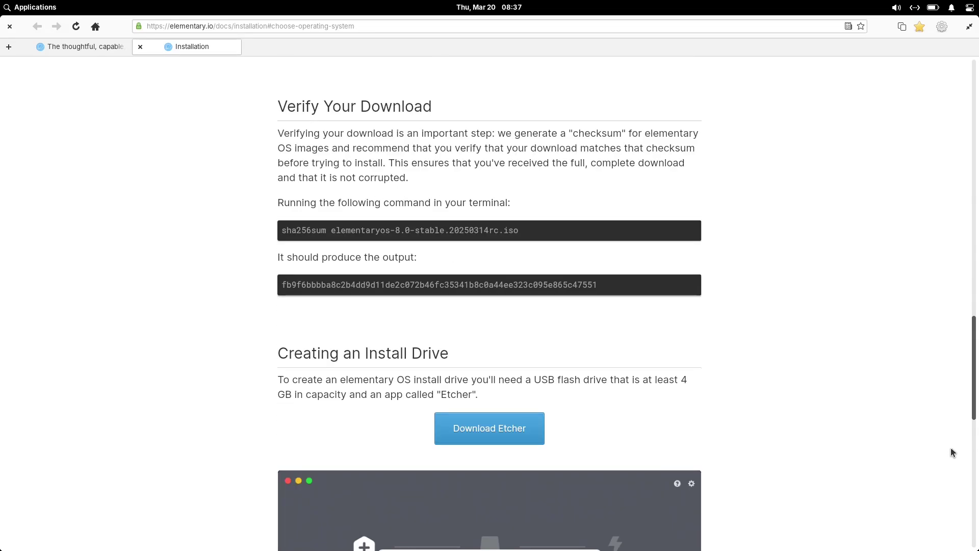
{"action": "scroll", "coordinate": [947, 498], "scroll_direction": "down", "scroll_amount": 5}
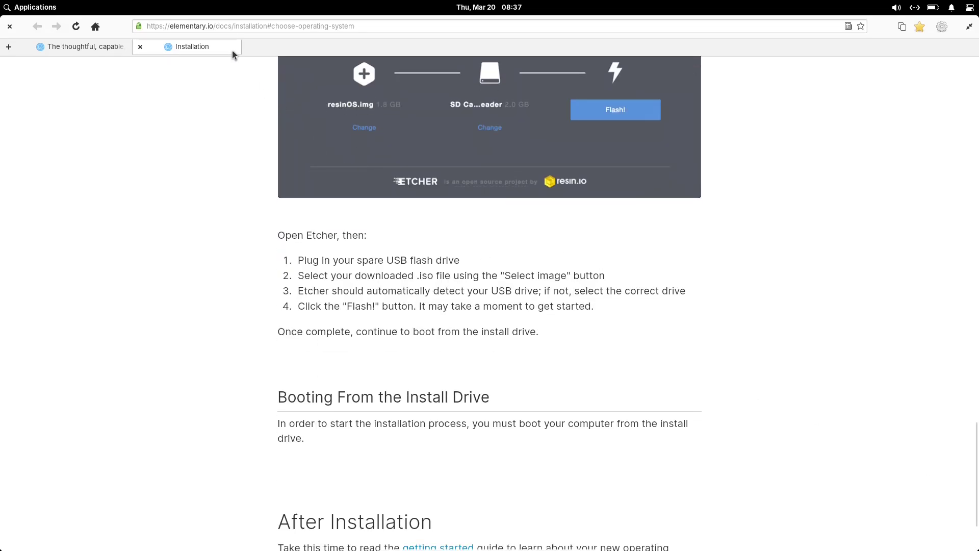
{"action": "left_click", "coordinate": [141, 46]}
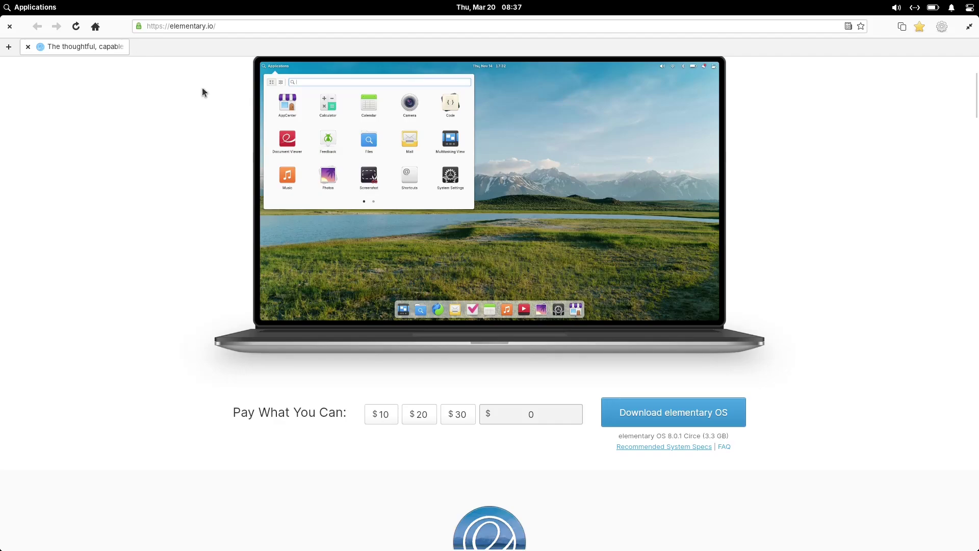
Start the elementary OS ISO download from a localized server and dismiss the dialog
{"action": "left_click", "coordinate": [687, 409]}
{"action": "left_click", "coordinate": [548, 337]}
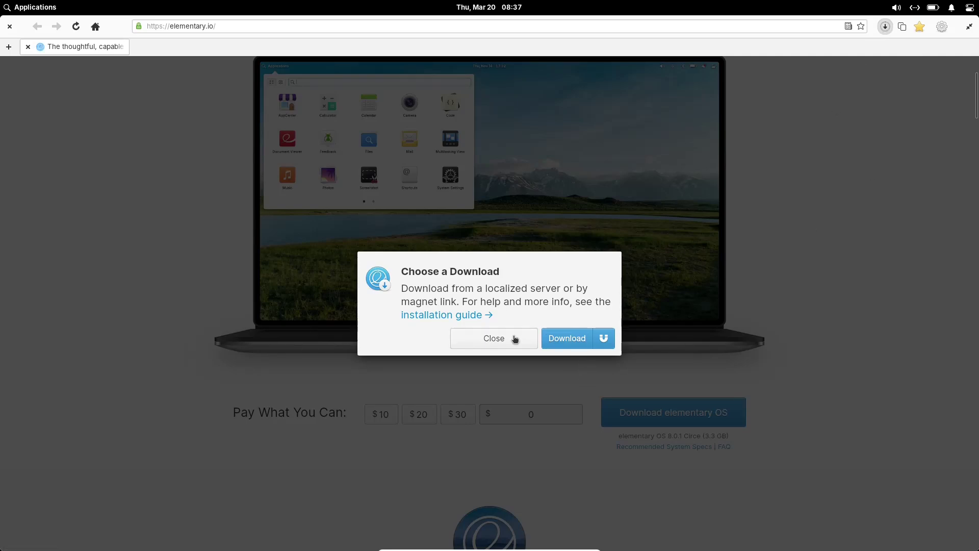
{"action": "left_click", "coordinate": [483, 358]}
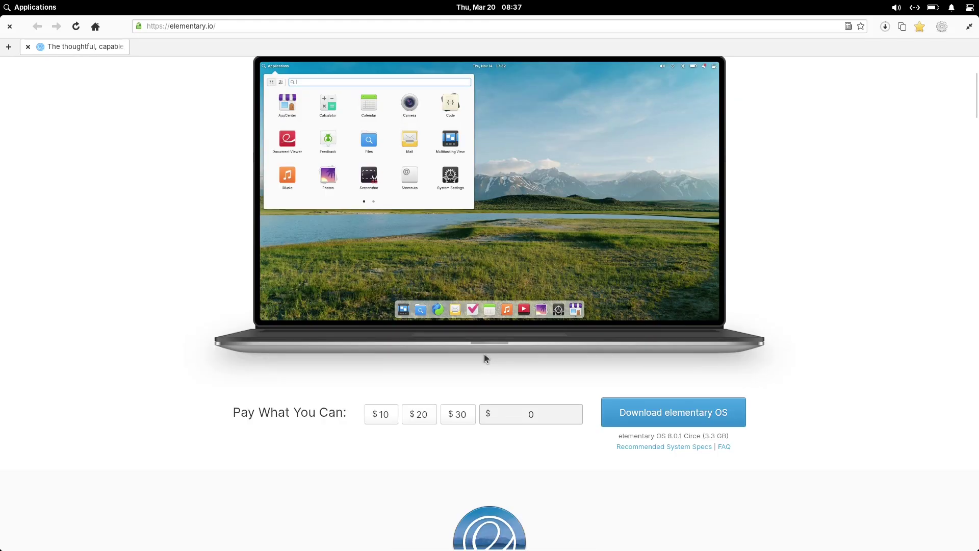
Cancel the ISO download from the downloads popover and close the browser
{"action": "left_click", "coordinate": [885, 28]}
{"action": "left_click", "coordinate": [954, 61]}
{"action": "left_click", "coordinate": [10, 29]}
Maximize AppCenter and view the Harvey app page and its install sources, leaving them unchanged
{"action": "double_click", "coordinate": [618, 120]}
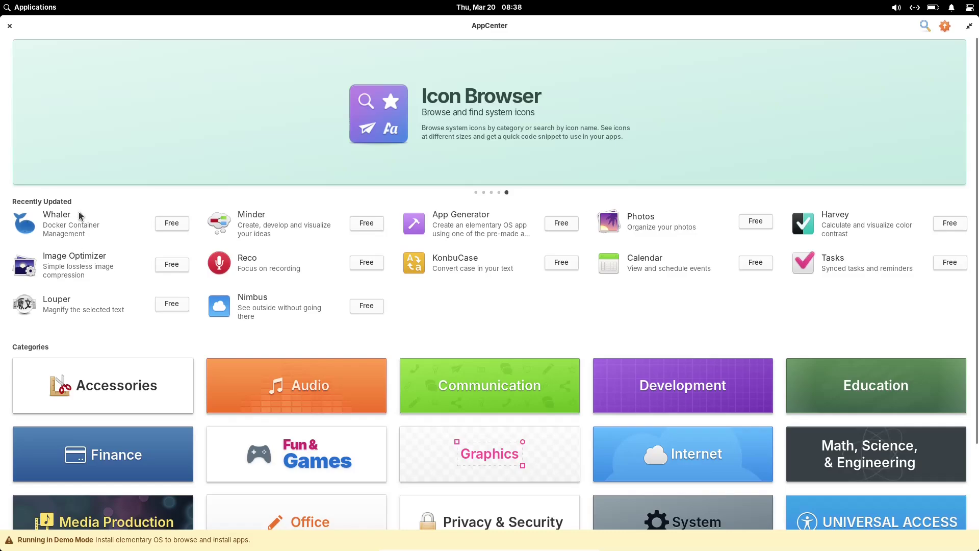
{"action": "left_click", "coordinate": [840, 226]}
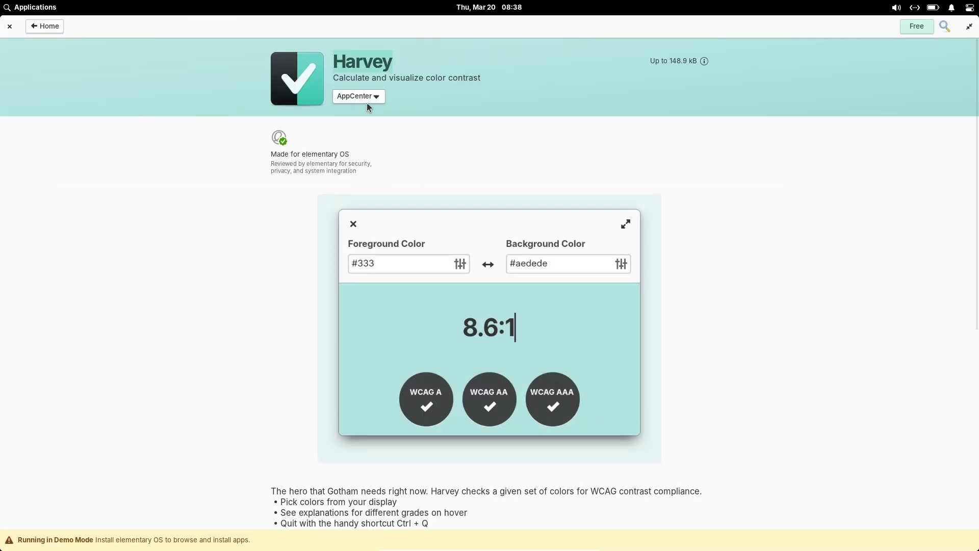
{"action": "left_click", "coordinate": [371, 97]}
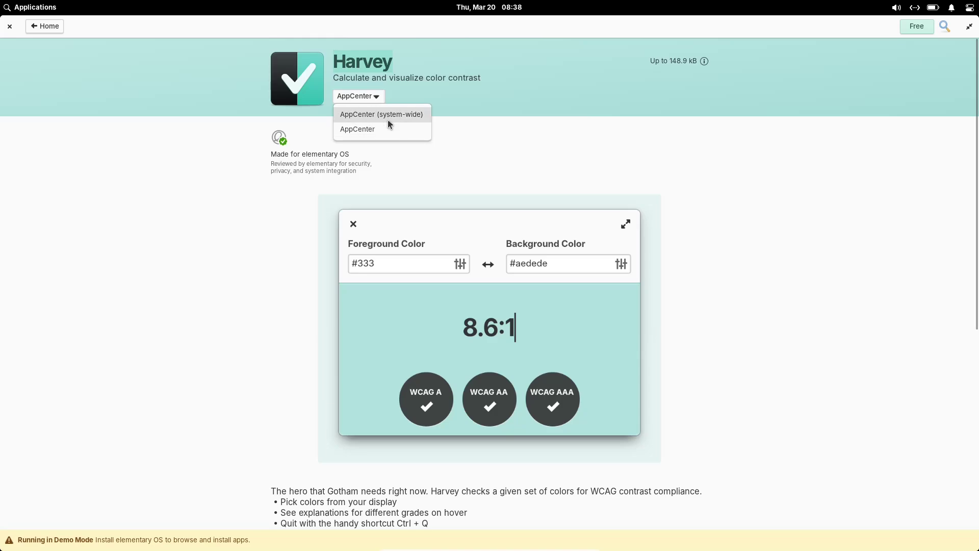
{"action": "left_click", "coordinate": [687, 135]}
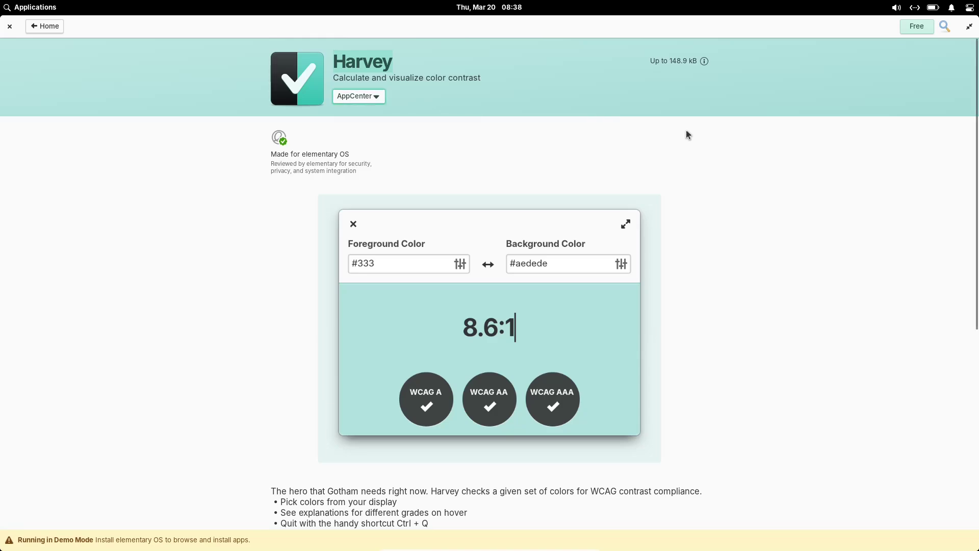
Return to the AppCenter home page, look through the updates view, then go home again
{"action": "left_click", "coordinate": [56, 30]}
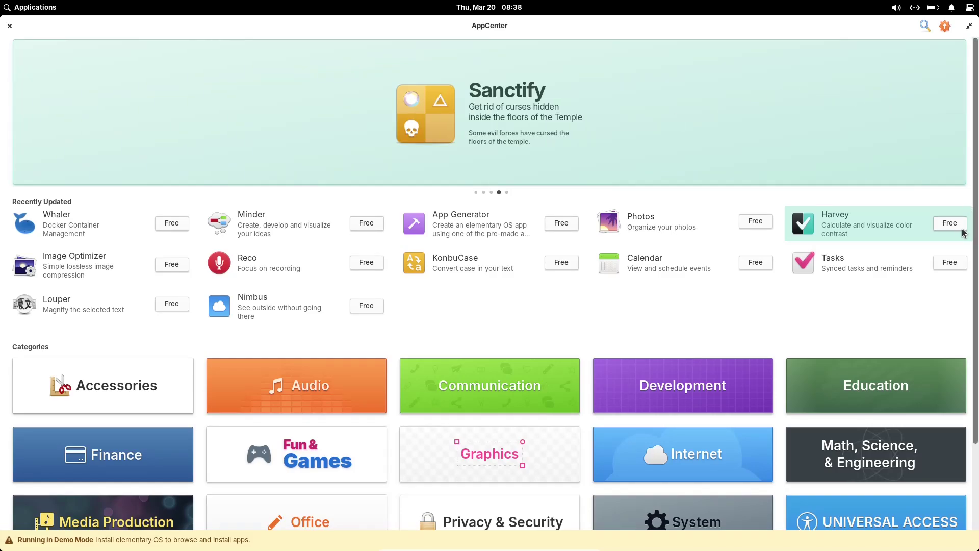
{"action": "scroll", "coordinate": [977, 408], "scroll_direction": "down", "scroll_amount": 2}
{"action": "scroll", "coordinate": [976, 423], "scroll_direction": "up", "scroll_amount": 3}
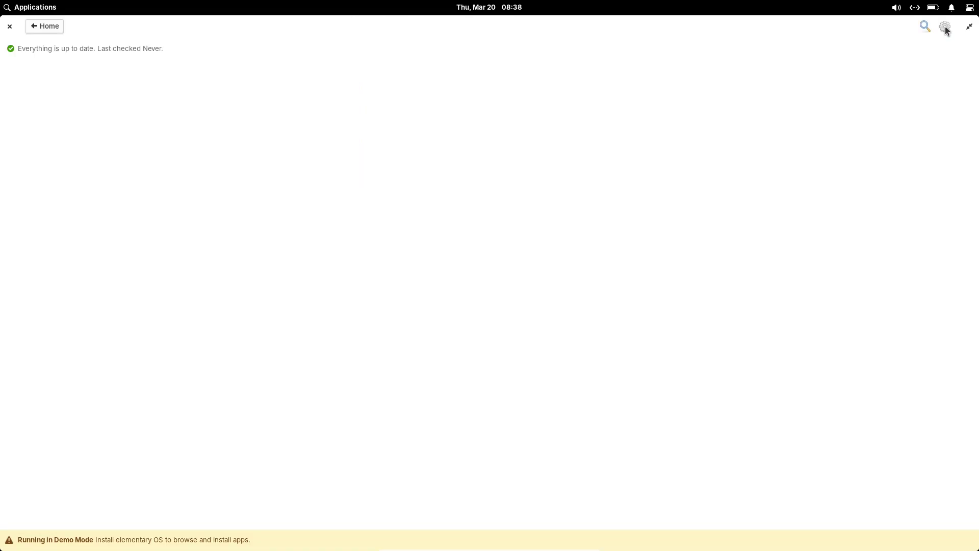
{"action": "left_click", "coordinate": [55, 28]}
Close AppCenter, view the desktop menu, and browse page 2 of the Applications launcher
{"action": "left_click", "coordinate": [10, 27]}
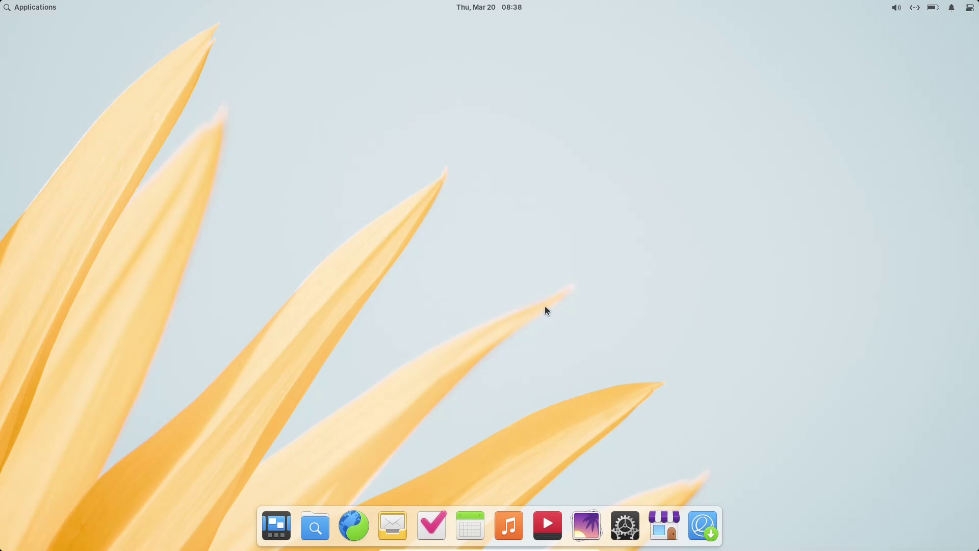
{"action": "right_click", "coordinate": [565, 253]}
{"action": "left_click", "coordinate": [345, 257]}
{"action": "left_click", "coordinate": [45, 11]}
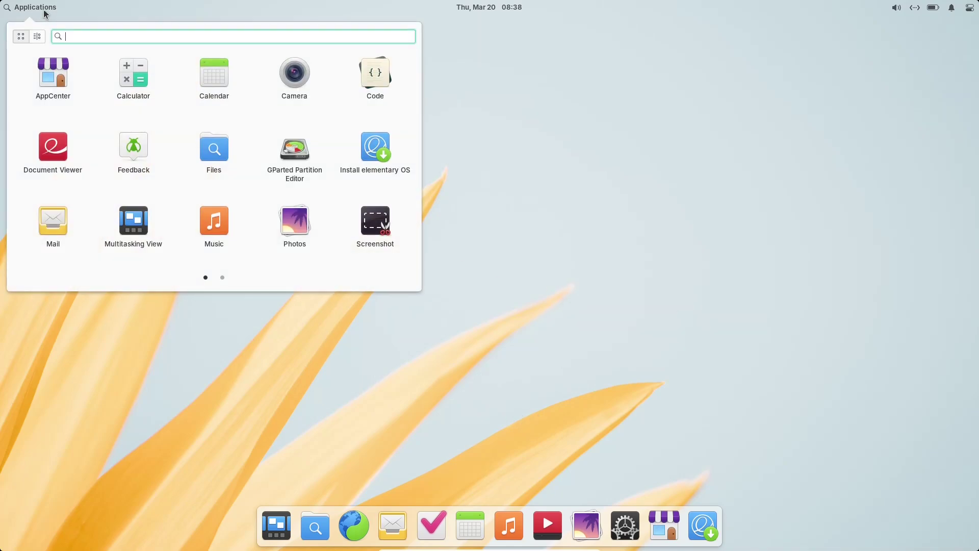
{"action": "left_click", "coordinate": [223, 277]}
{"action": "left_click", "coordinate": [604, 324]}
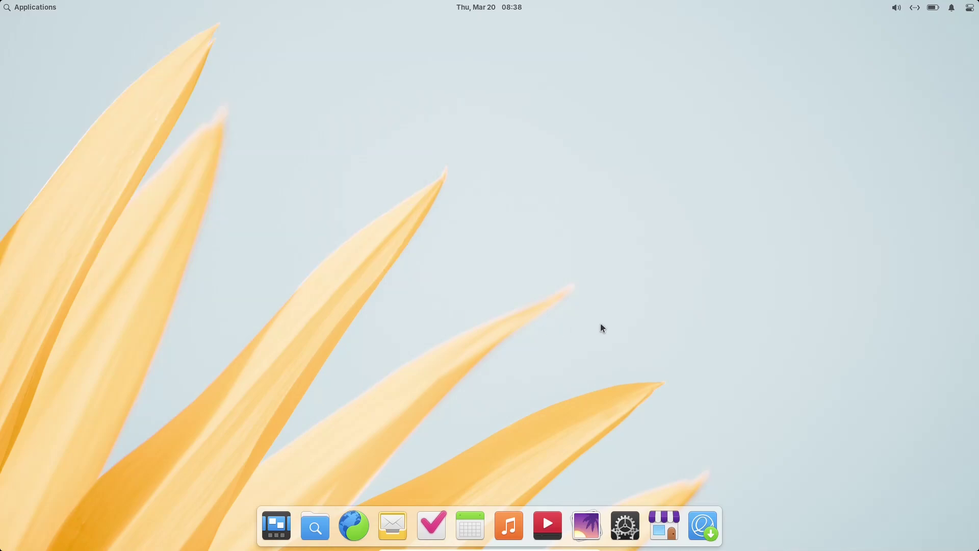
Bring up the system menu with Screen Reader, Onscreen Keyboard, Dark Mode and text size
{"action": "right_click", "coordinate": [557, 168]}
{"action": "left_click", "coordinate": [970, 8]}
{"action": "left_click", "coordinate": [970, 8]}
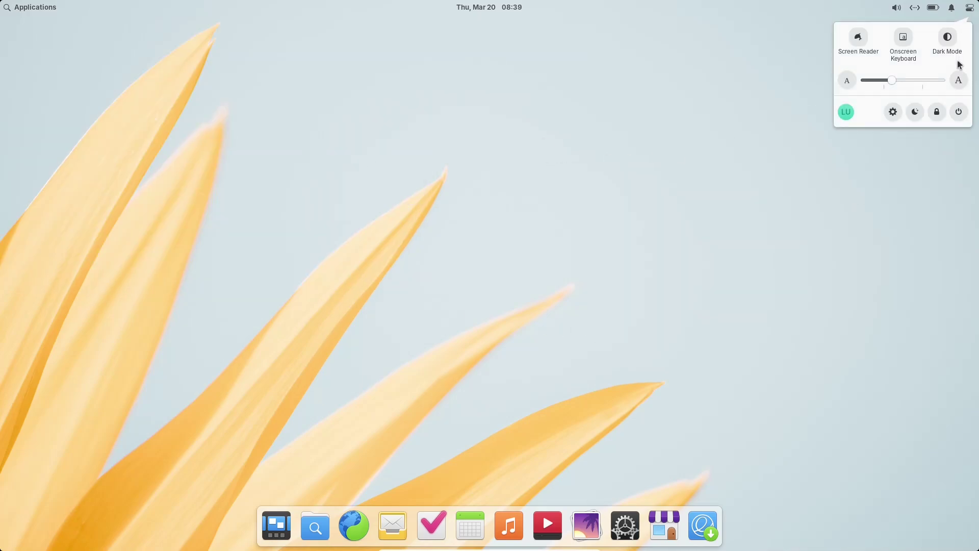